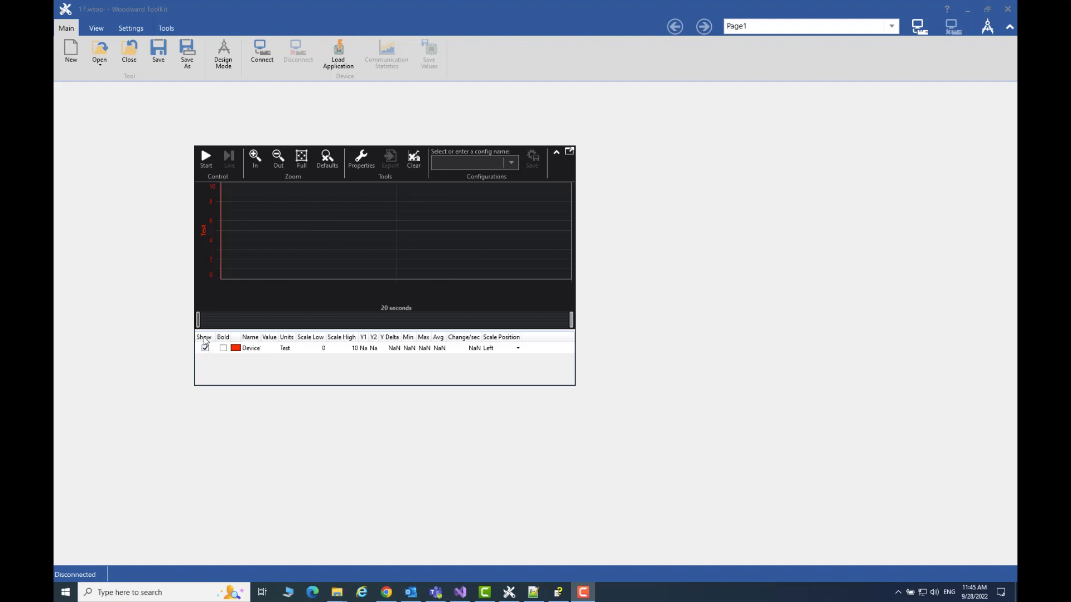
Widen the trend chart legend's Show column, move it after Scale Position, and place the Bold column between Avg and Change/sec.
mouse_move(215, 338)
mouse_down()
mouse_move(311, 337)
mouse_move(222, 338)
mouse_up()
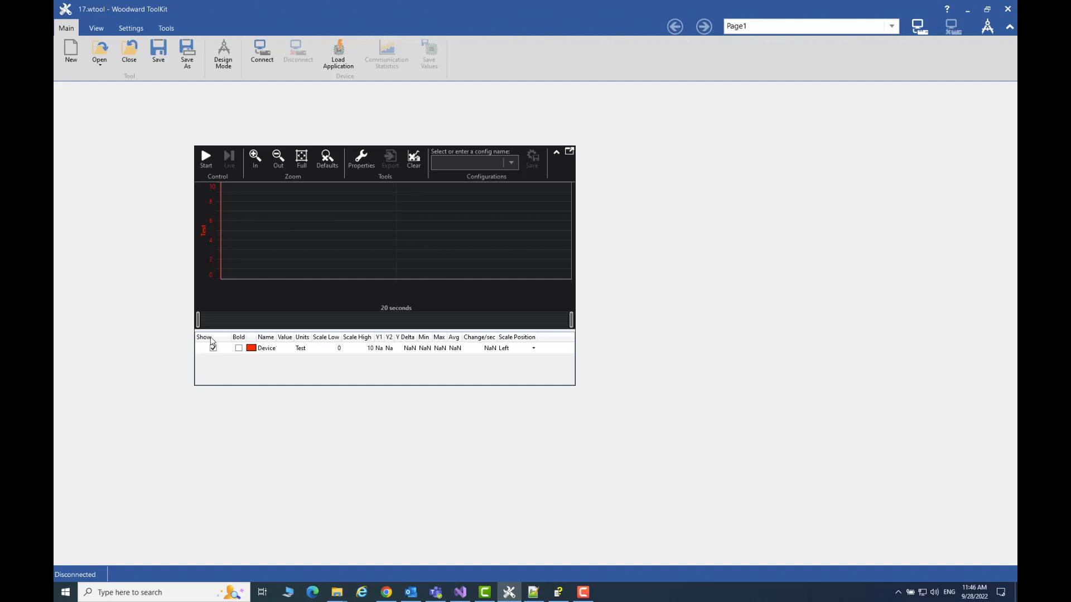
drag(212, 341, 546, 346)
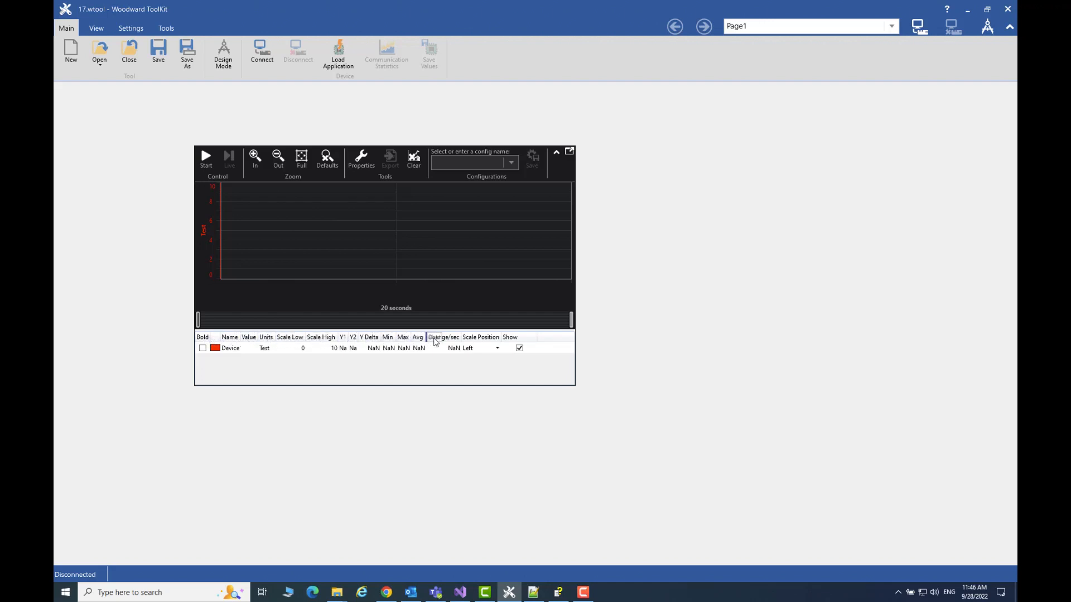
drag(436, 342, 436, 342)
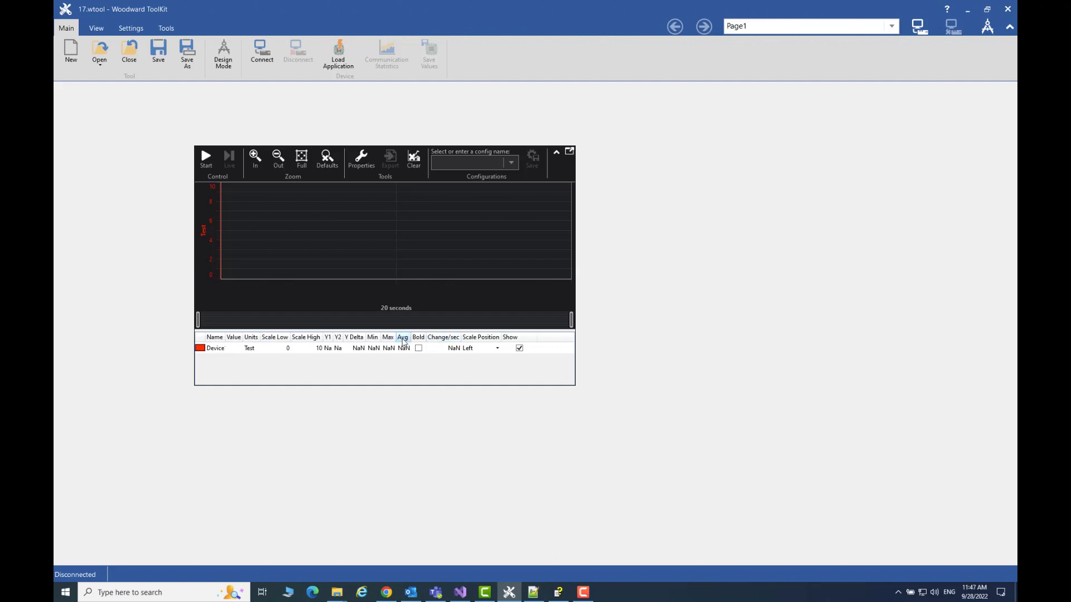
Hide the Show column in the trend chart legend, and restore the legend's default column configuration.
right_click(403, 341)
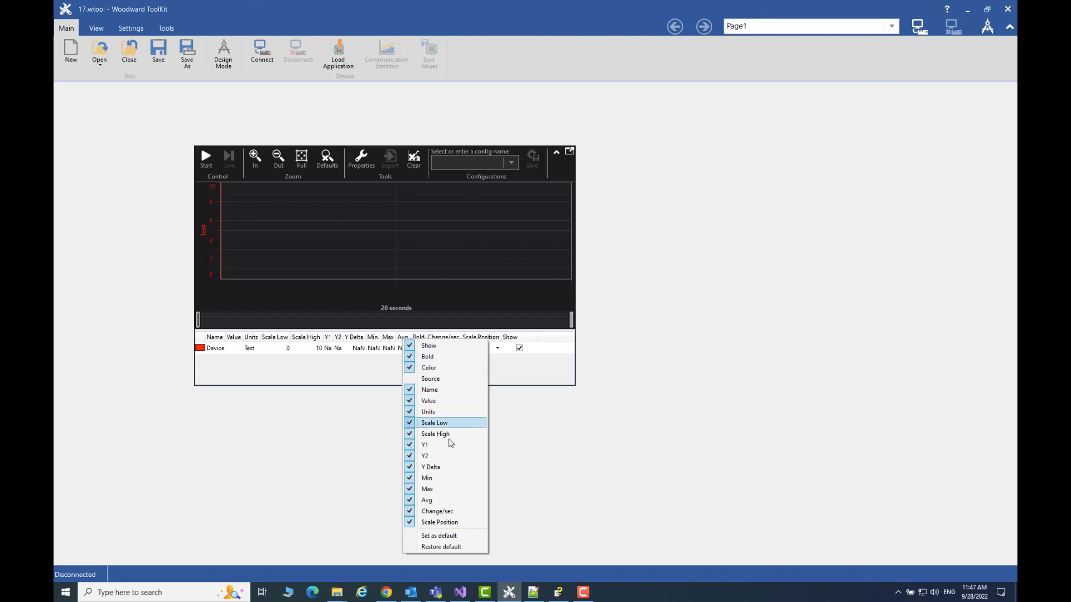
click(439, 350)
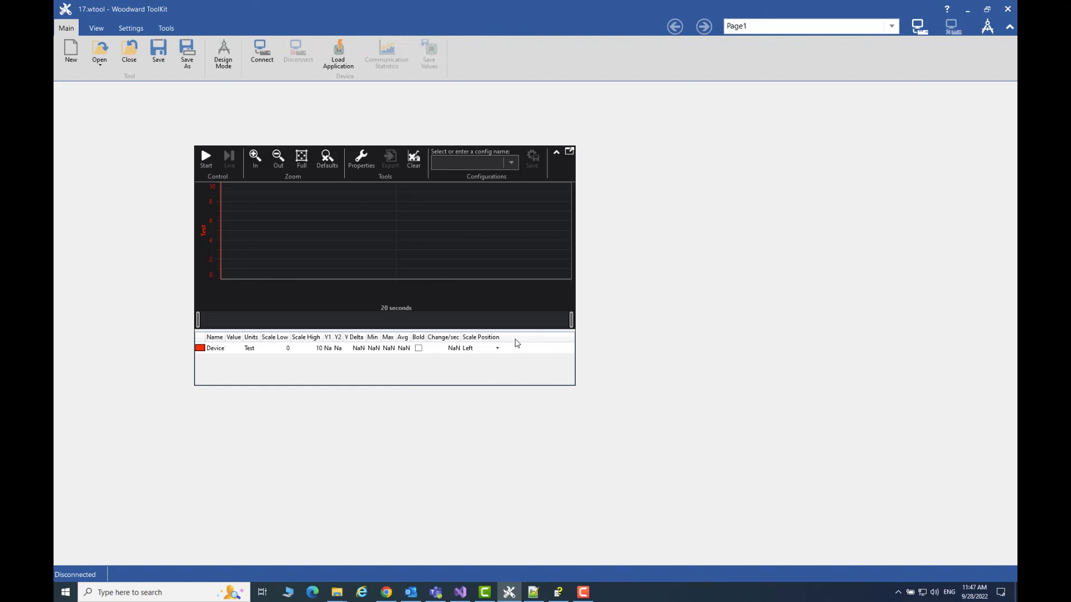
right_click(406, 343)
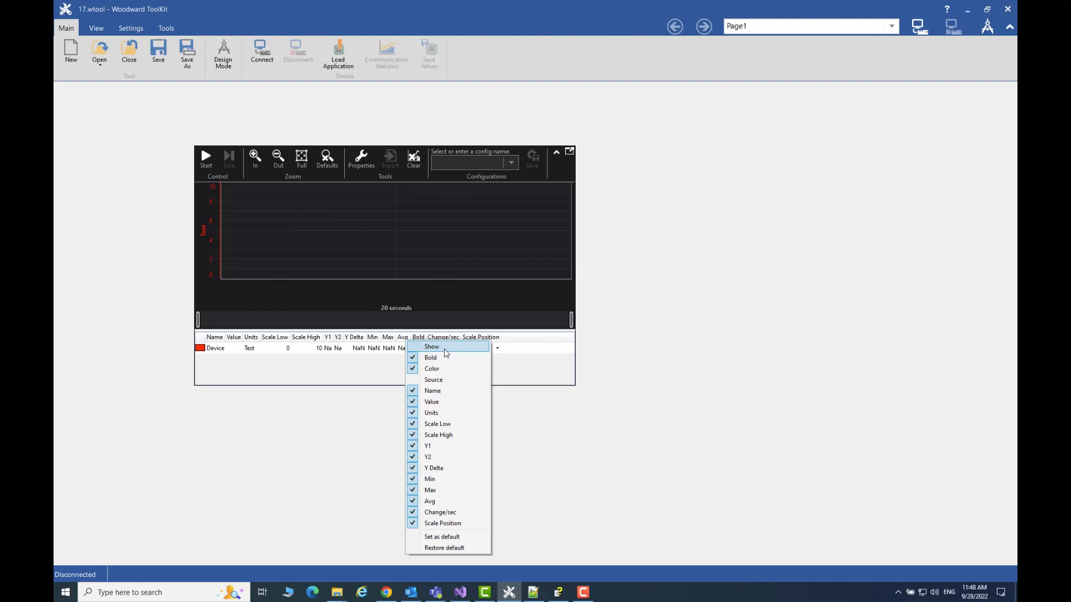
click(450, 546)
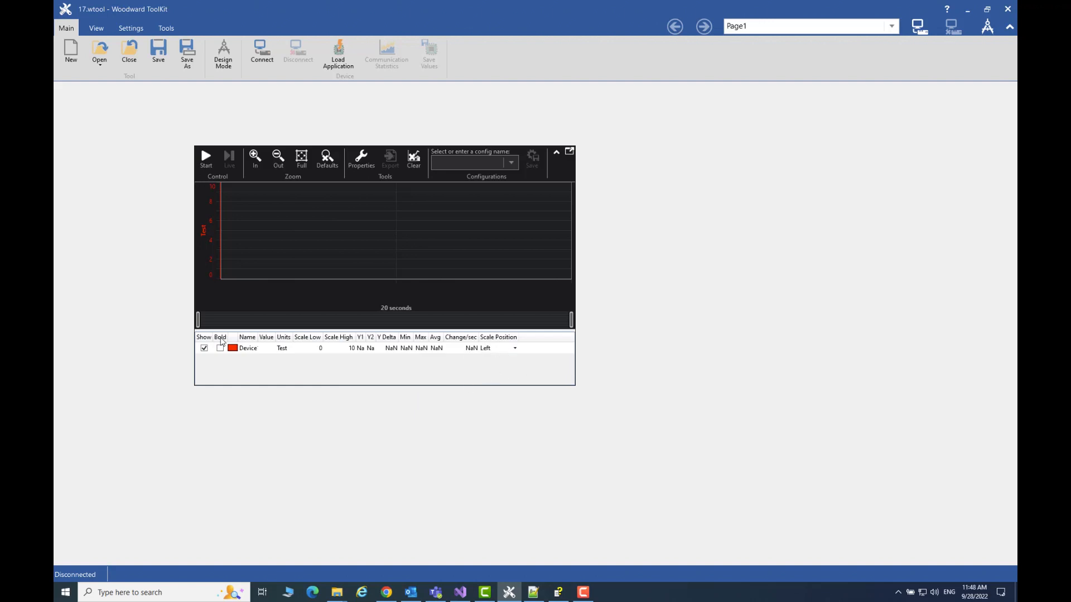
Widen the Show column in the Trend Chart's plot legend configuration in the options, and restore the chart's legend to that default.
click(171, 30)
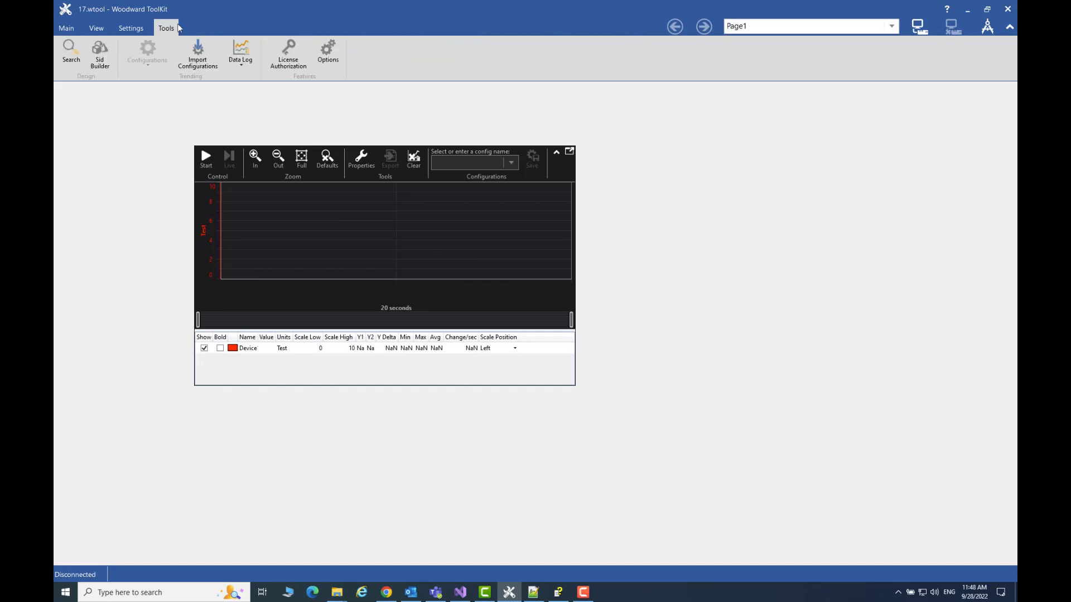
click(332, 54)
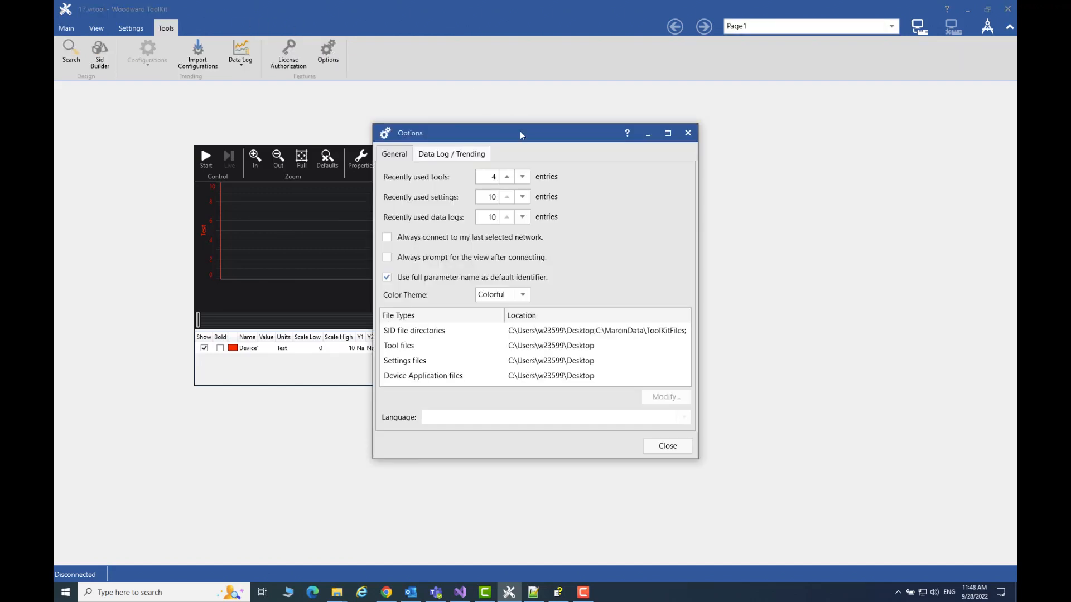
drag(520, 131, 659, 125)
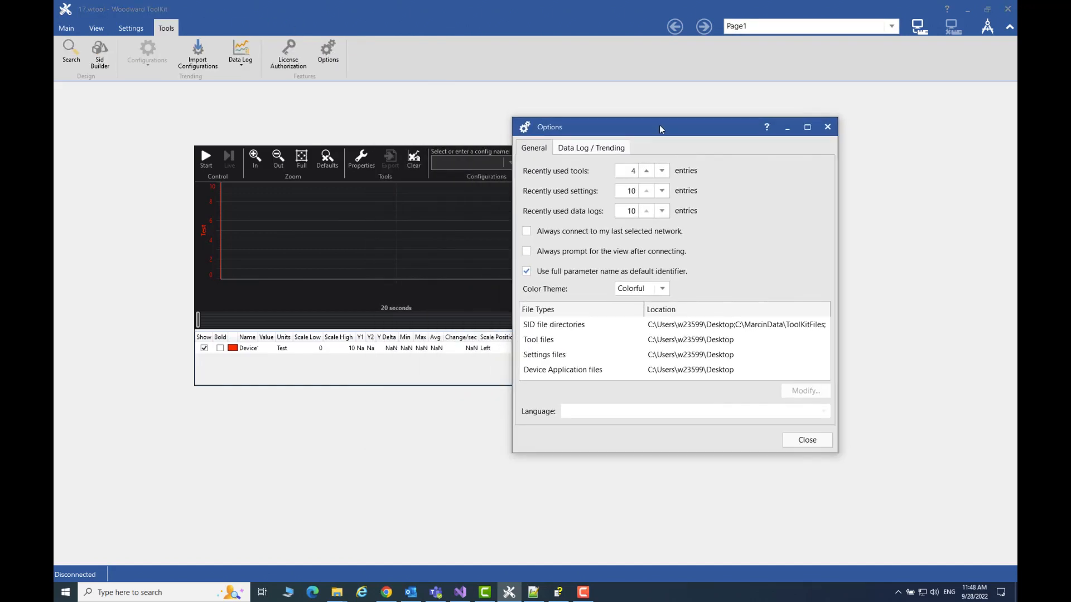
click(595, 153)
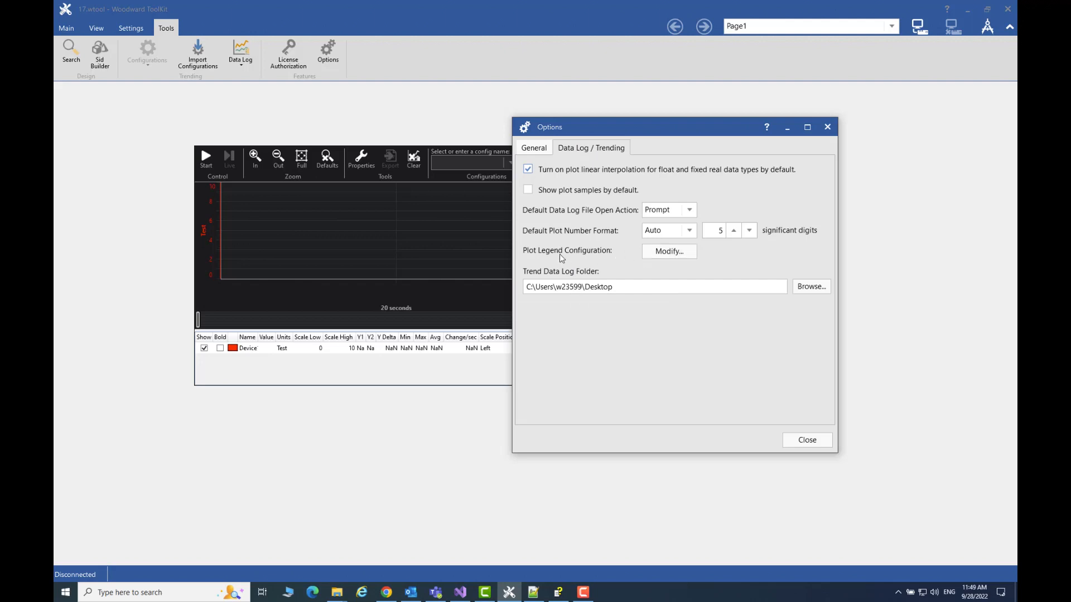
click(669, 252)
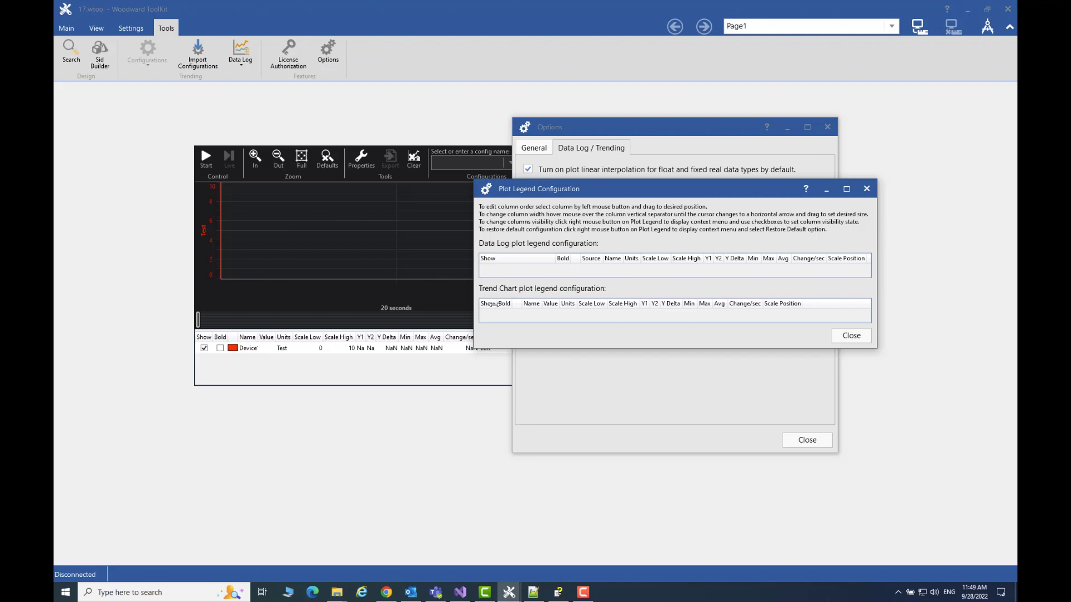
drag(493, 304, 543, 302)
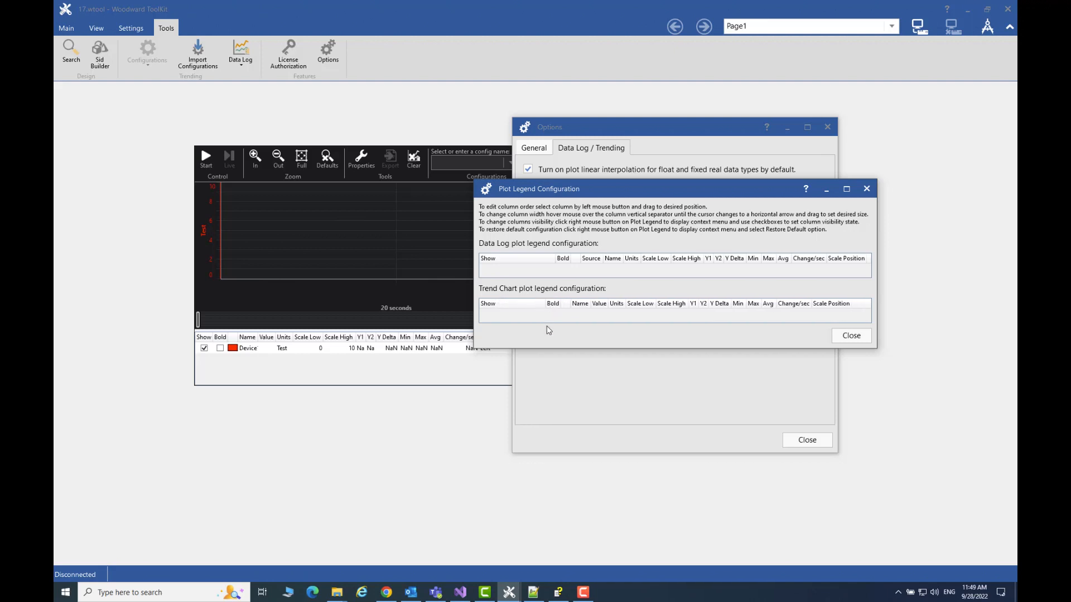
click(866, 342)
click(812, 438)
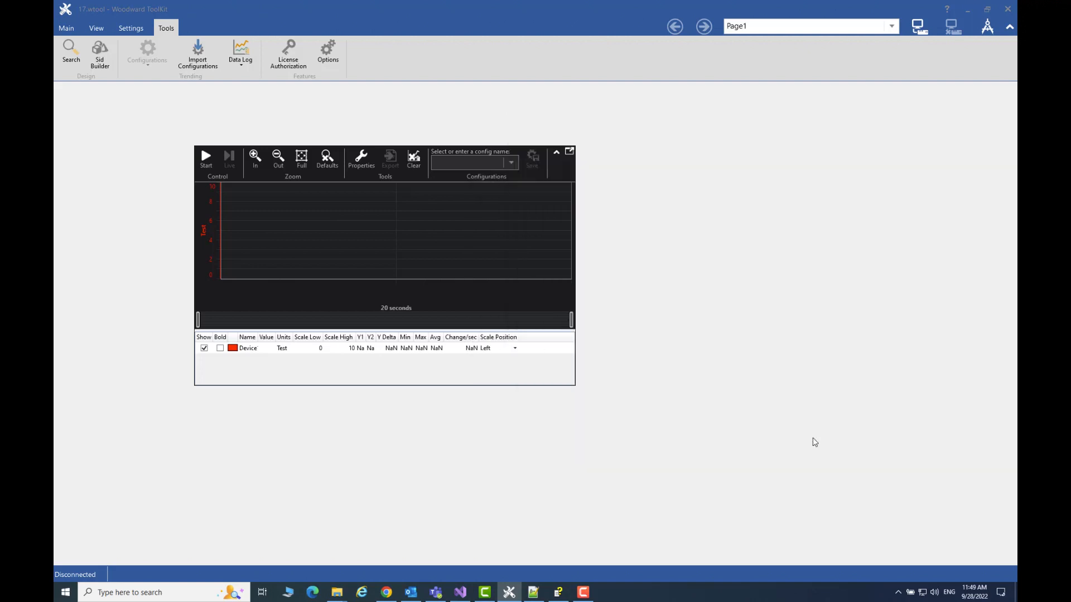
right_click(308, 337)
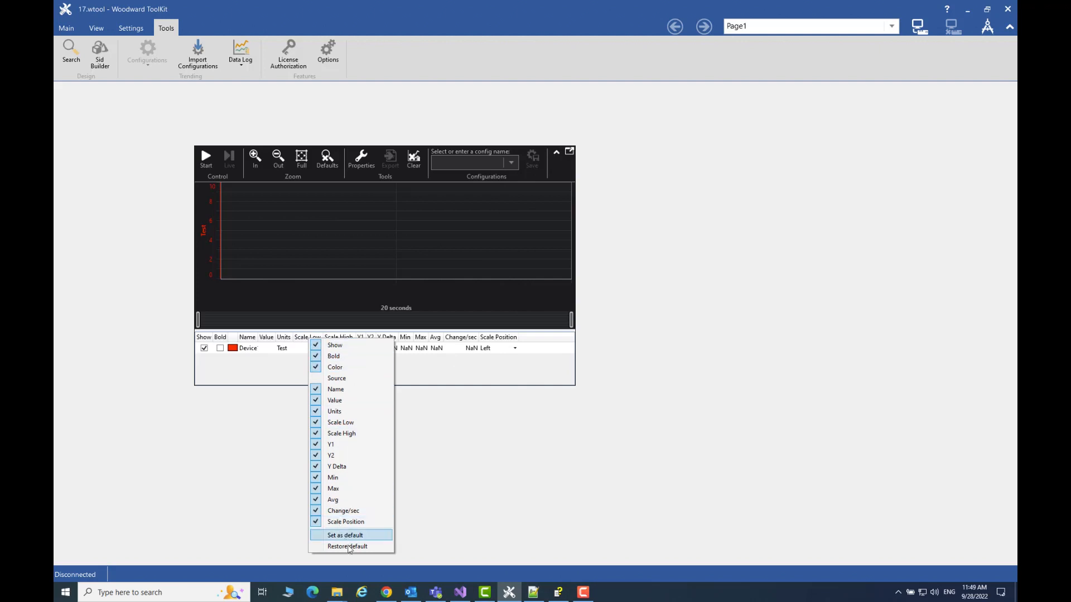
click(352, 547)
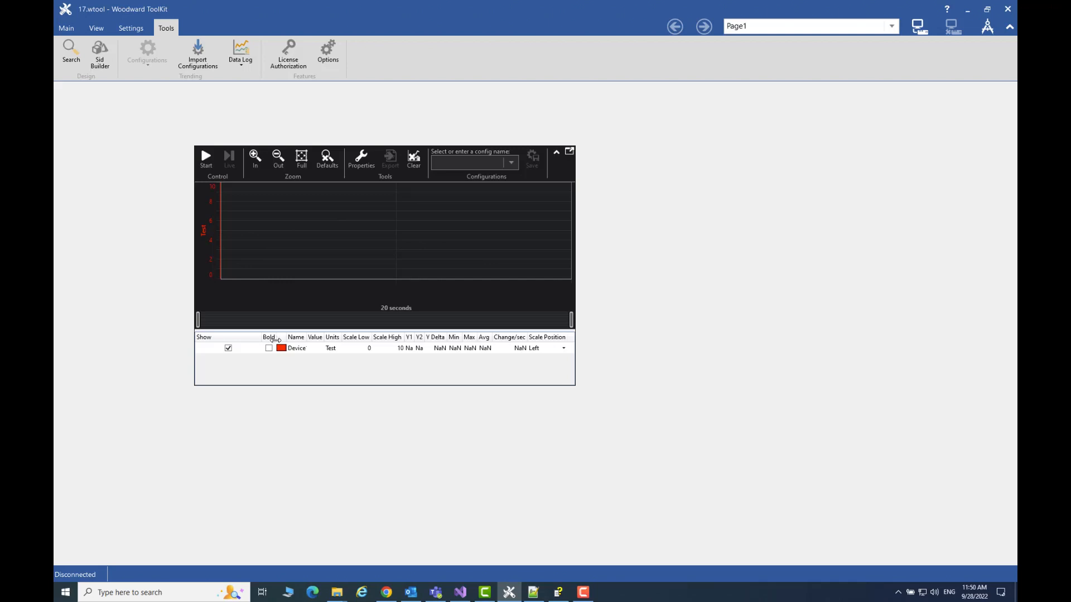
Widen the Bold and Color columns of the trend chart legend and set this layout as the default.
drag(275, 338, 364, 339)
right_click(353, 344)
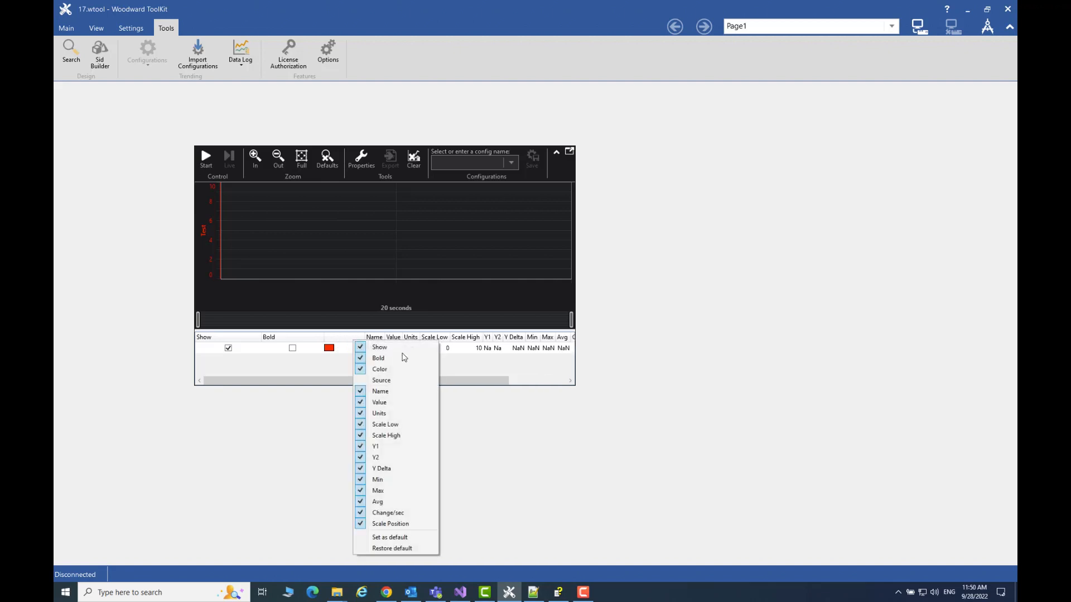
click(397, 541)
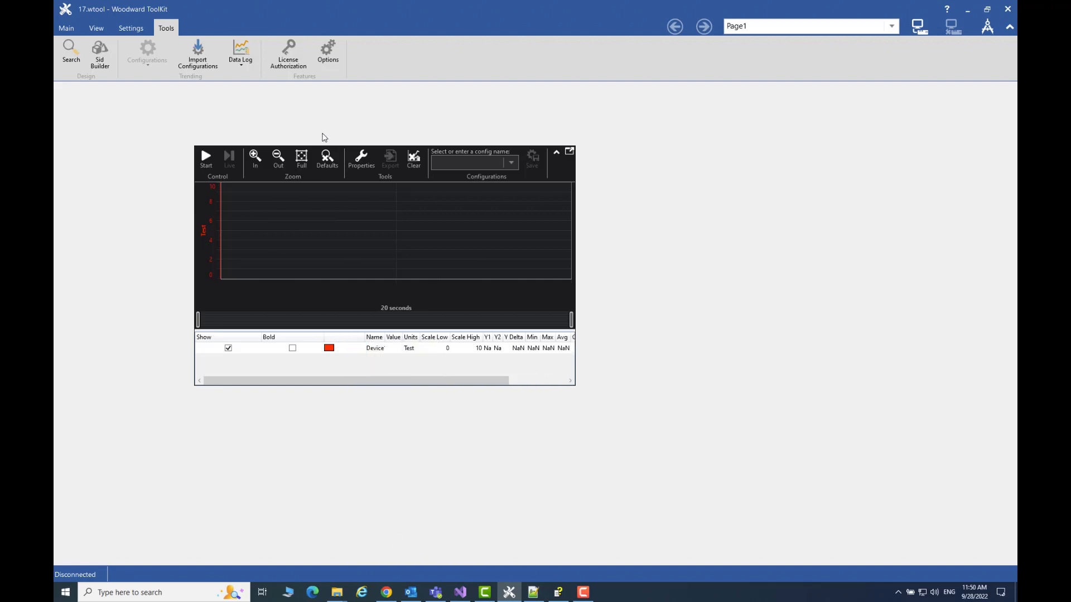
Restore the Trend Chart plot legend to its default in the Data Log / Trending options' Plot Legend Configuration.
click(333, 59)
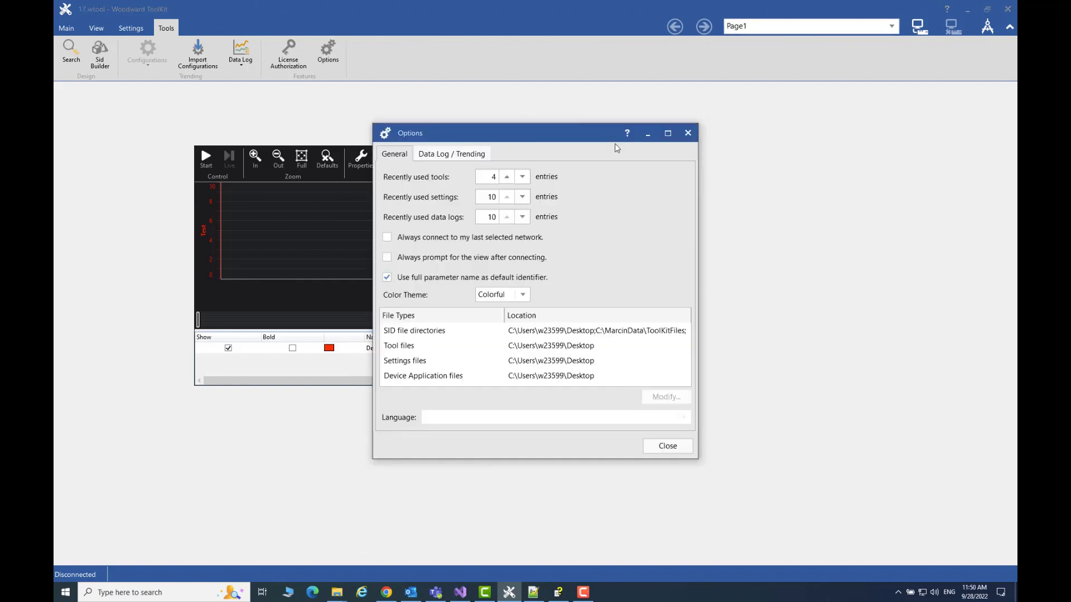
drag(532, 144, 751, 138)
click(658, 151)
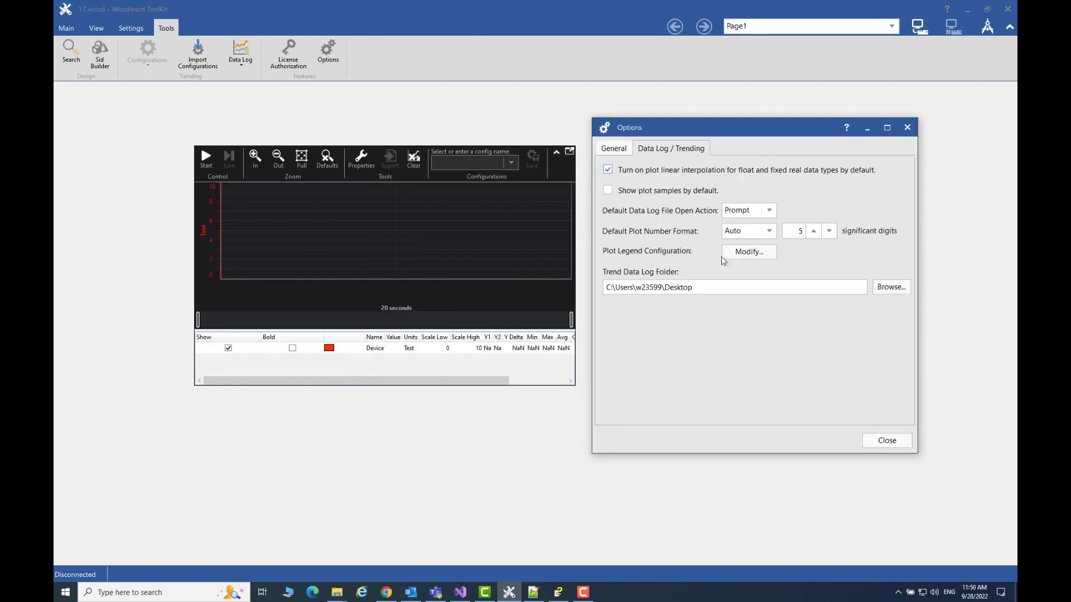
click(745, 253)
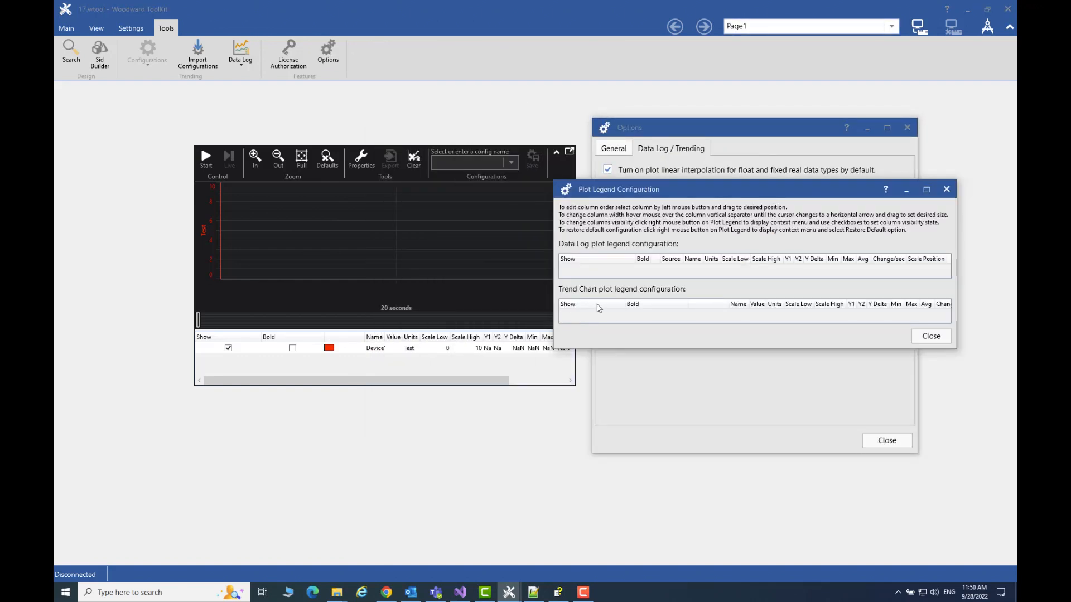
right_click(673, 306)
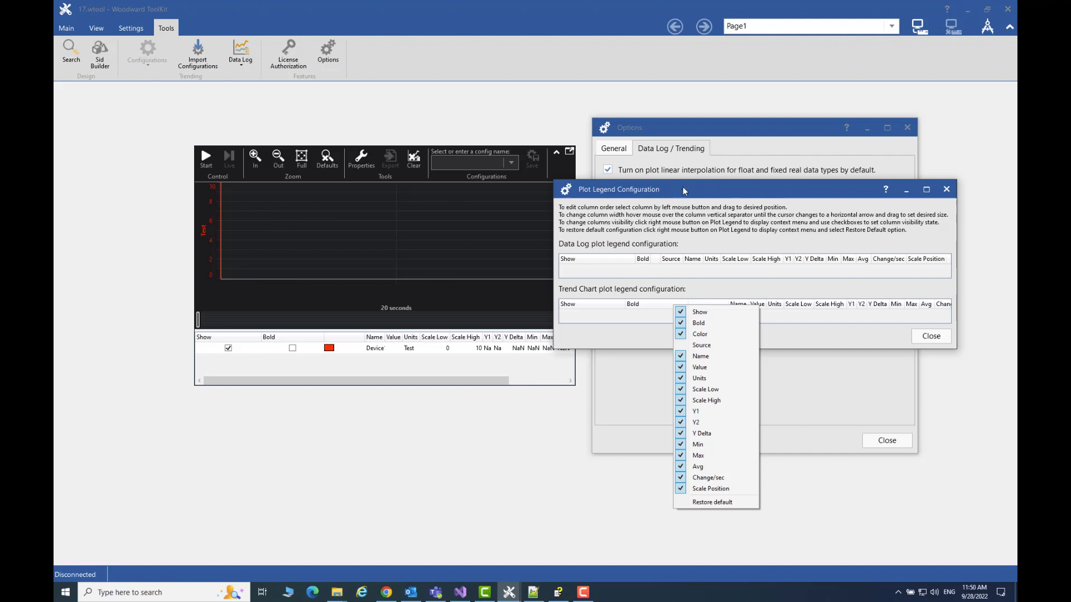
click(719, 503)
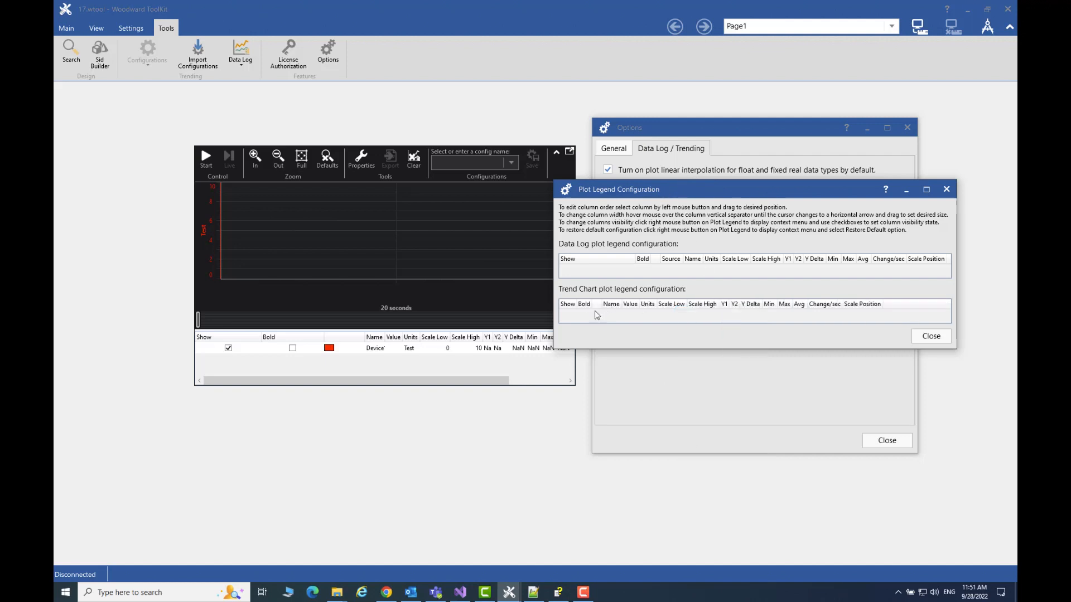
Restore the Data Log plot legend configuration to its default and close the options.
right_click(610, 266)
click(669, 459)
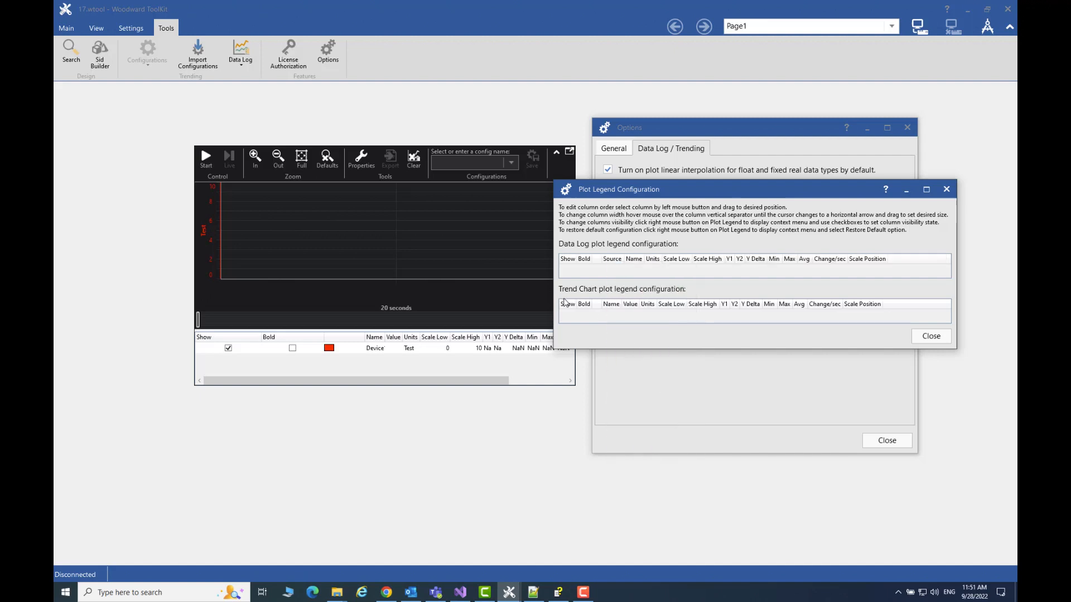
click(930, 336)
click(889, 441)
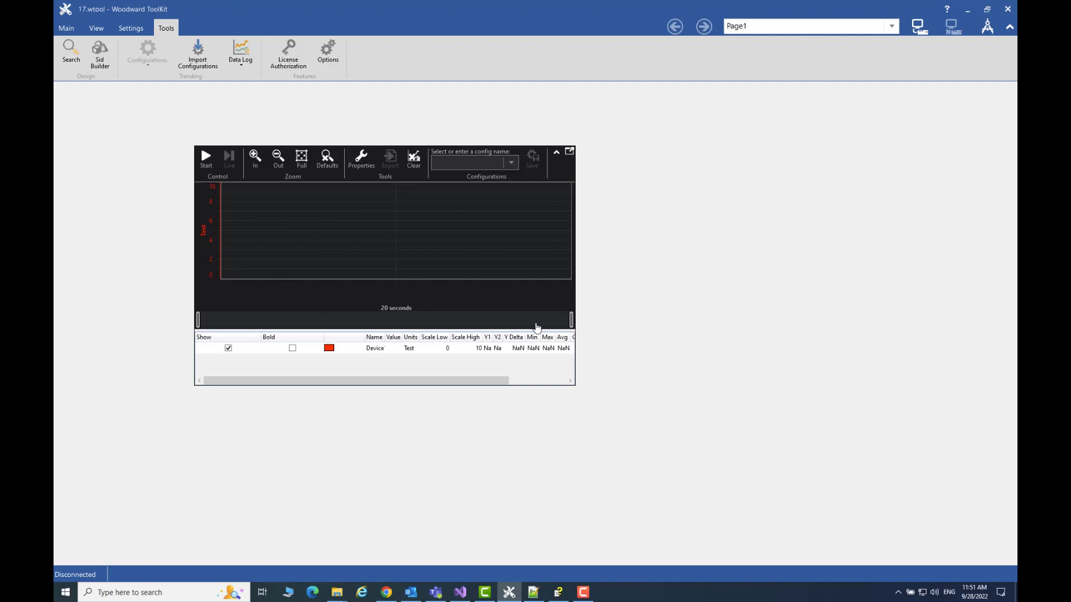
Restore the default column configuration in the legend of the trend chart on the page.
right_click(342, 337)
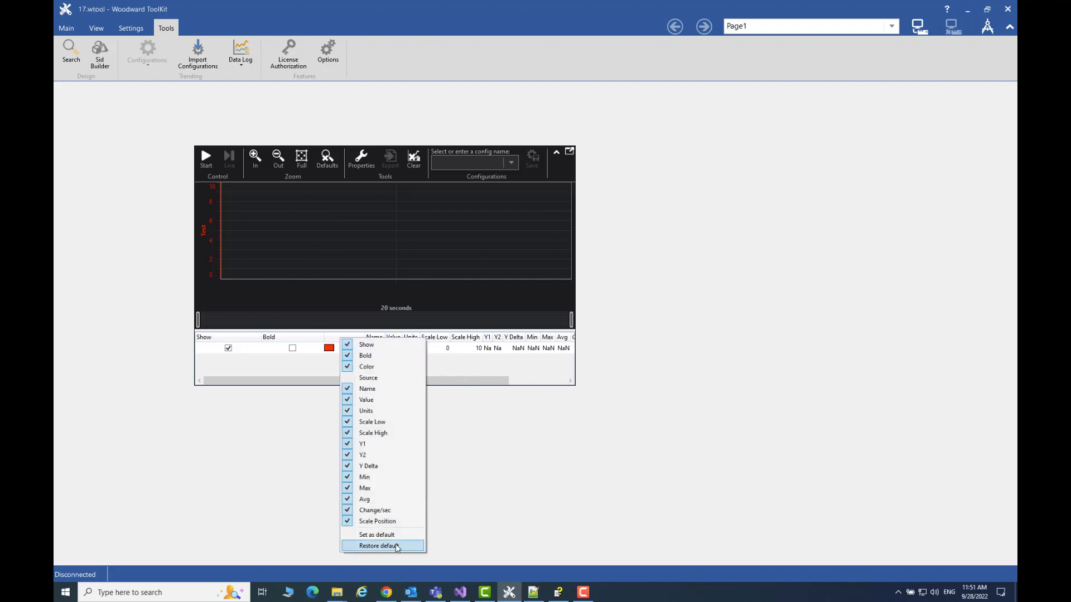
click(395, 547)
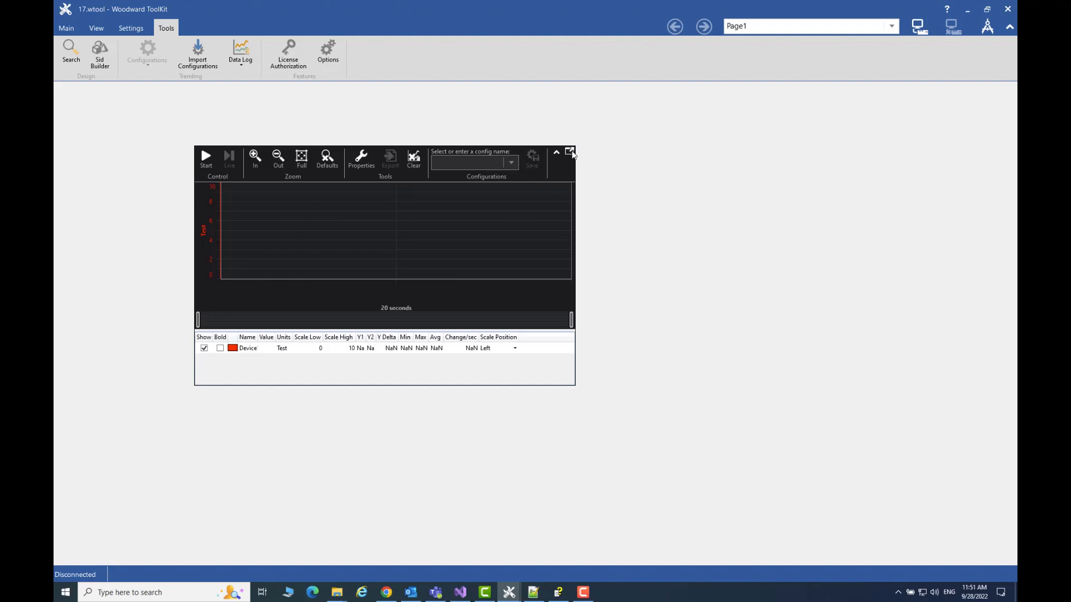
Open the trend chart in a separate Trending window beside the original, and widen the Show column in its legend.
mouse_move(512, 595)
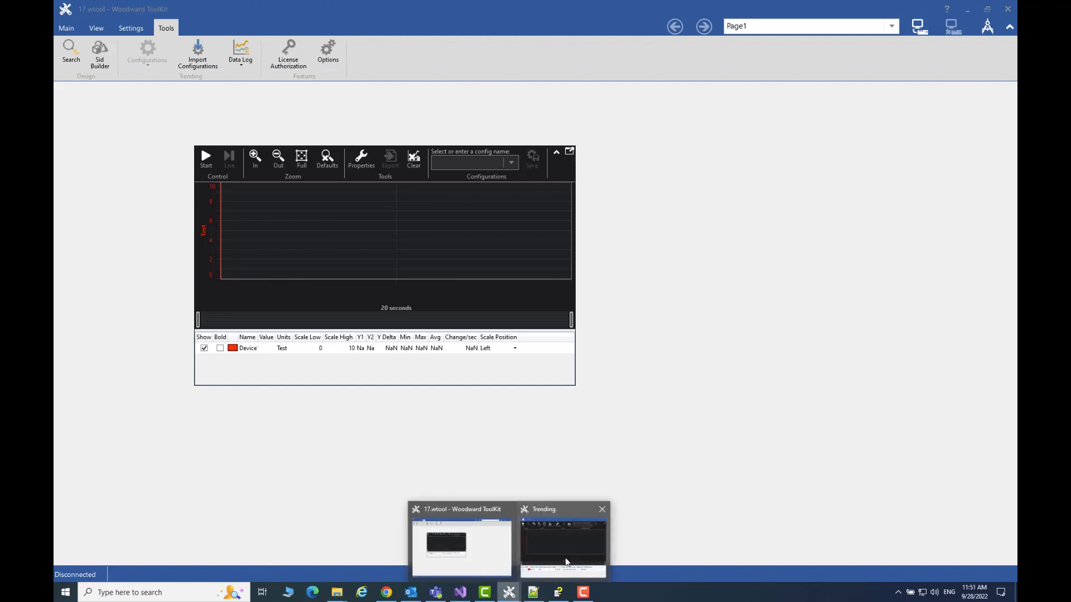
click(564, 543)
drag(721, 155, 739, 99)
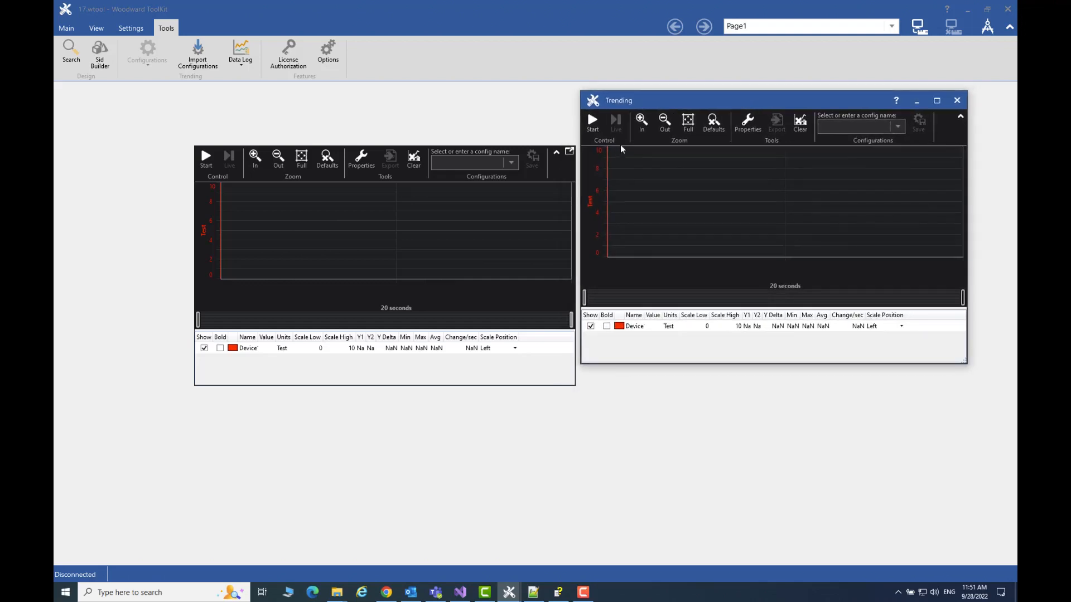
drag(598, 315, 622, 315)
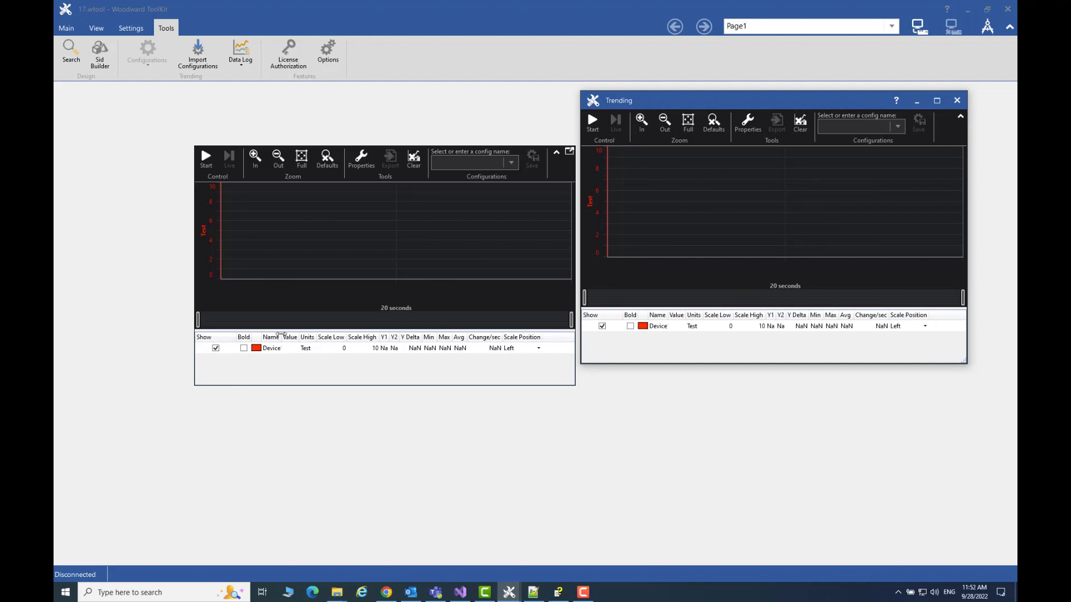
Hide the Bold column in the legend of the trend chart on the page.
right_click(248, 338)
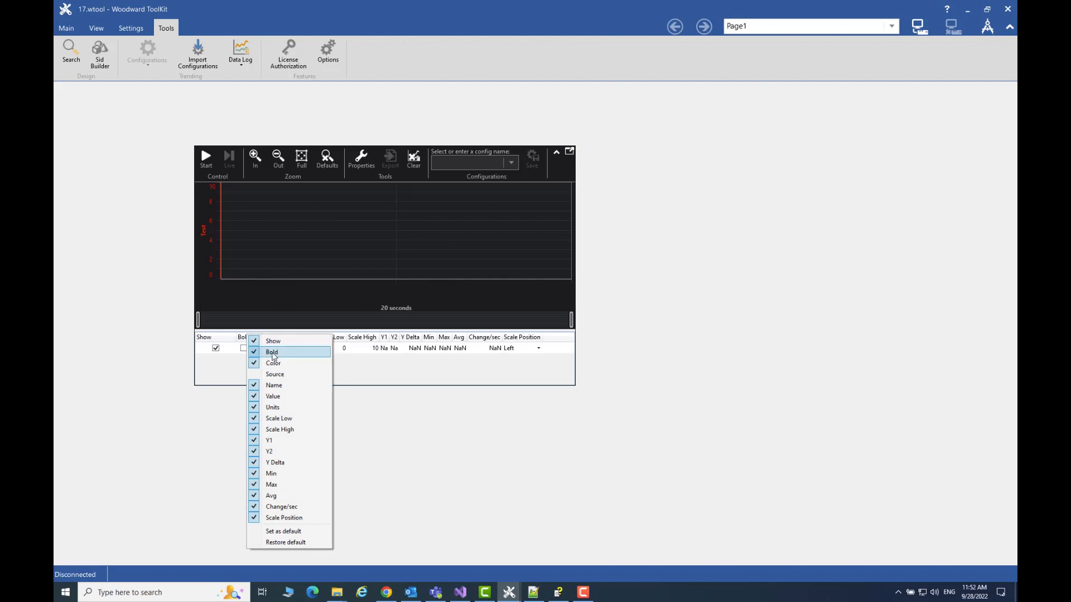
click(272, 352)
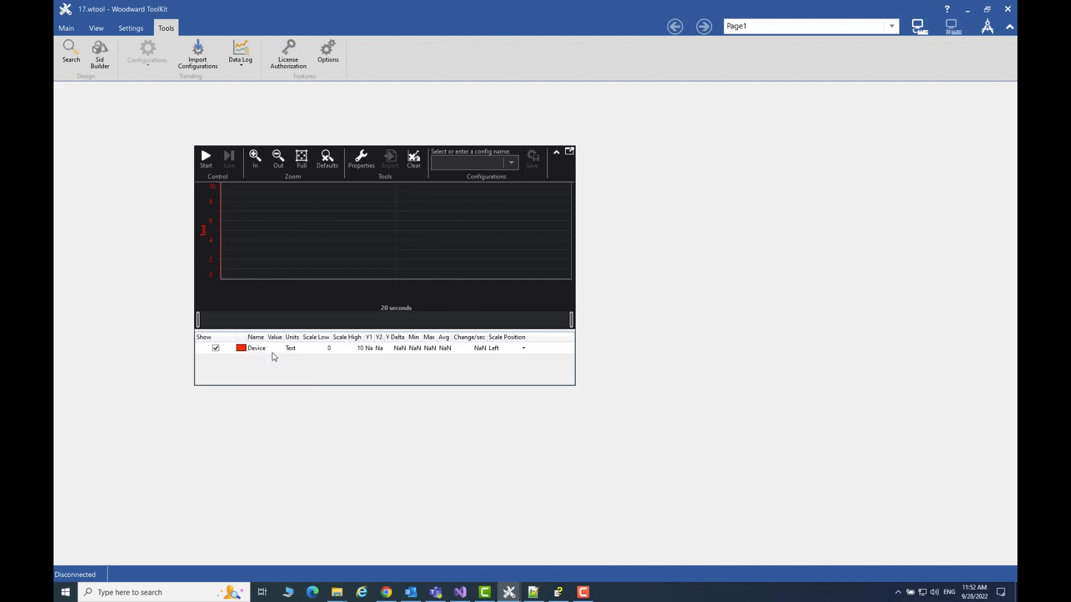
Bring the Trending window forward and restore its legend to the default column configuration.
mouse_move(508, 592)
click(552, 558)
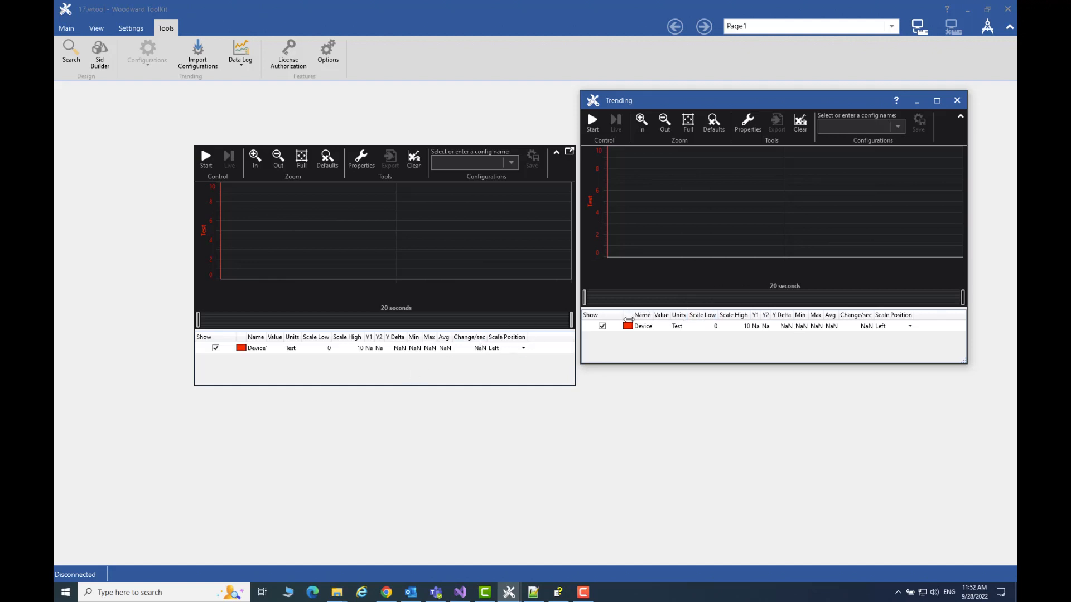
right_click(629, 315)
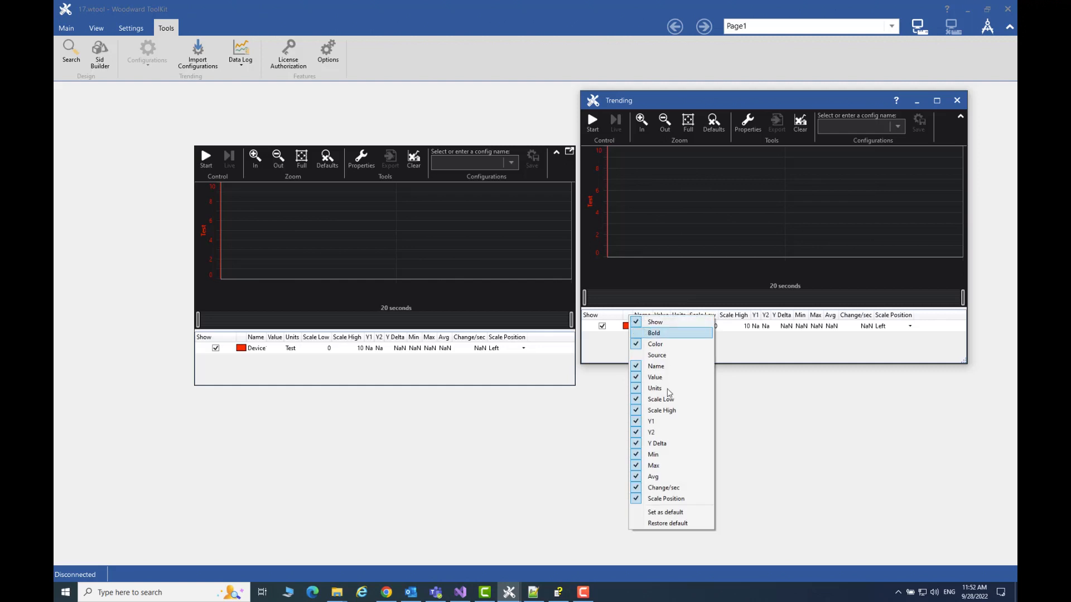
click(673, 524)
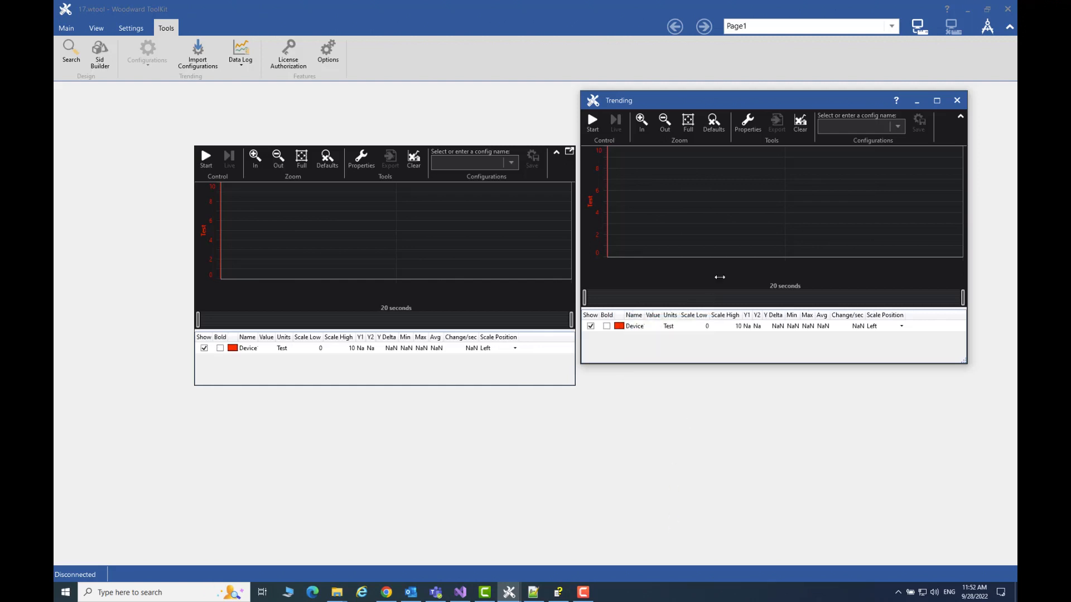
Close the Trending window and widen the Show column in the legend of the trend chart on the page.
click(957, 102)
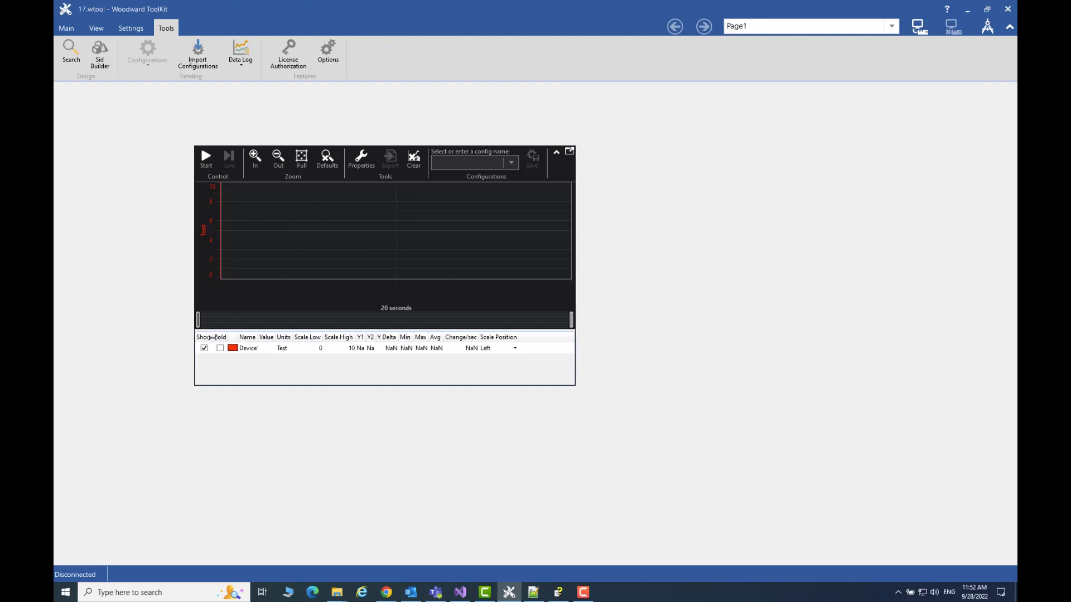
drag(212, 337, 260, 335)
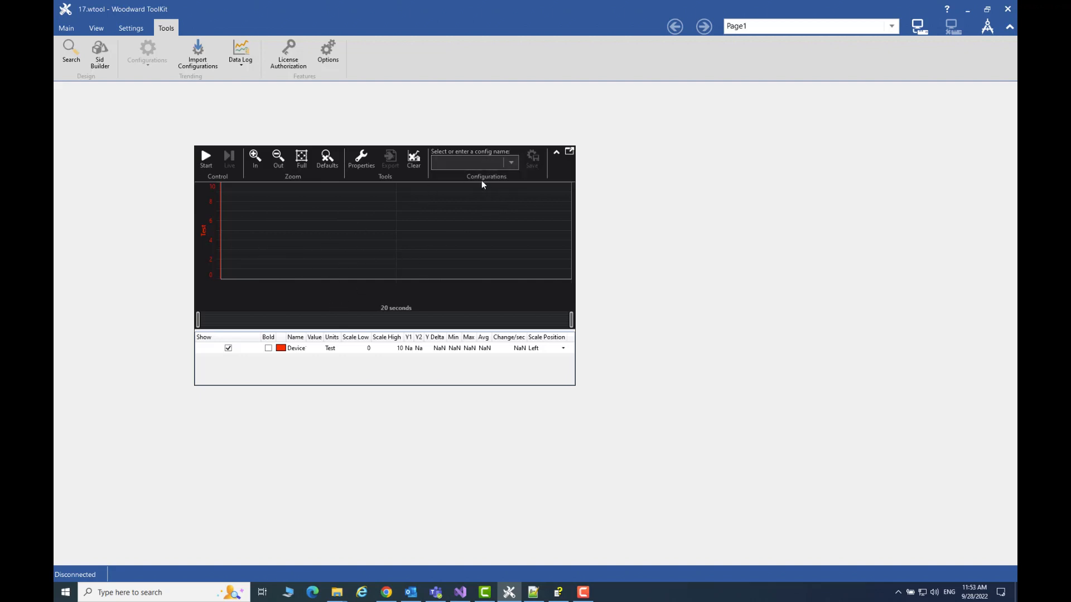
Apply the saved blue configuration to the trend chart, and after it the green configuration.
click(514, 165)
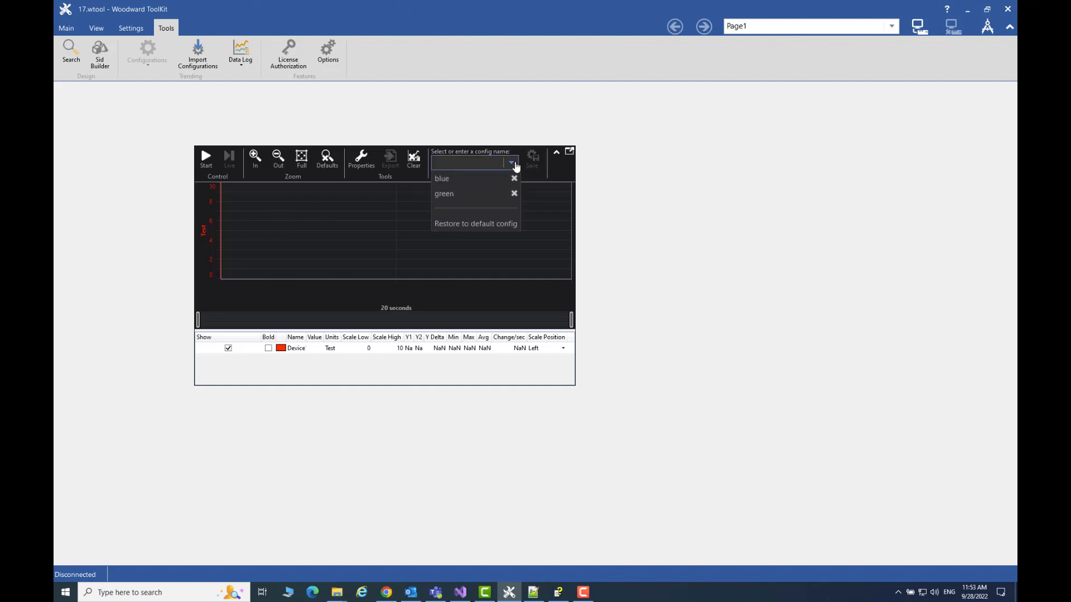
click(462, 179)
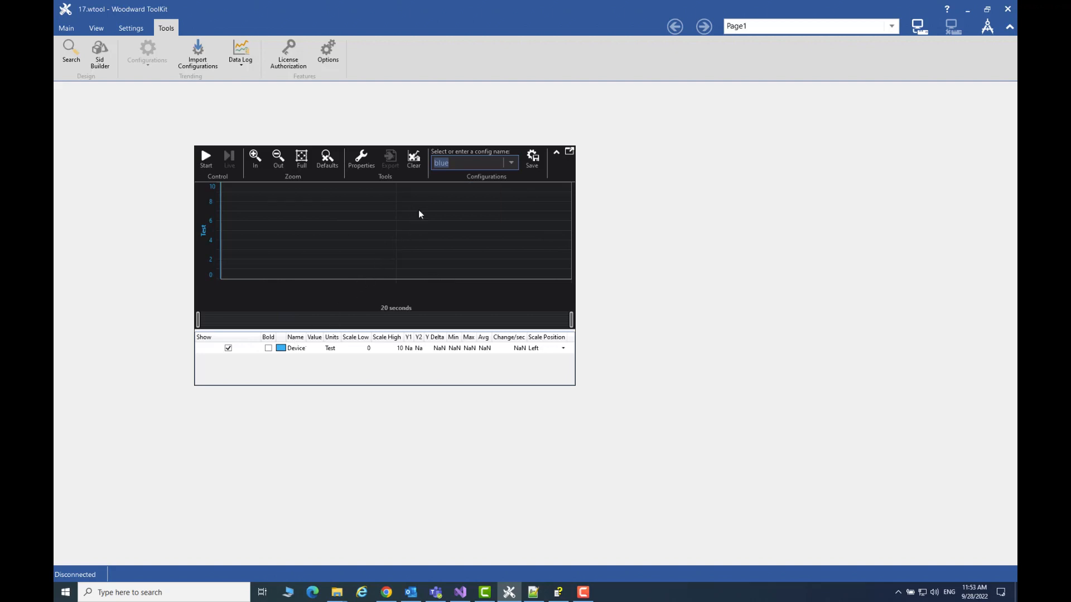
click(511, 164)
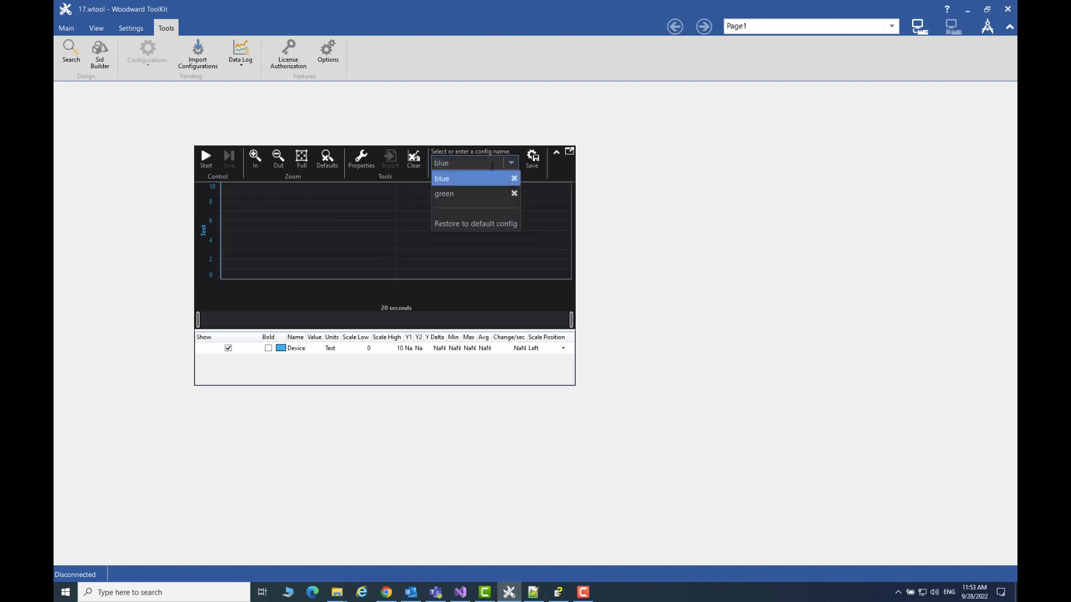
click(451, 194)
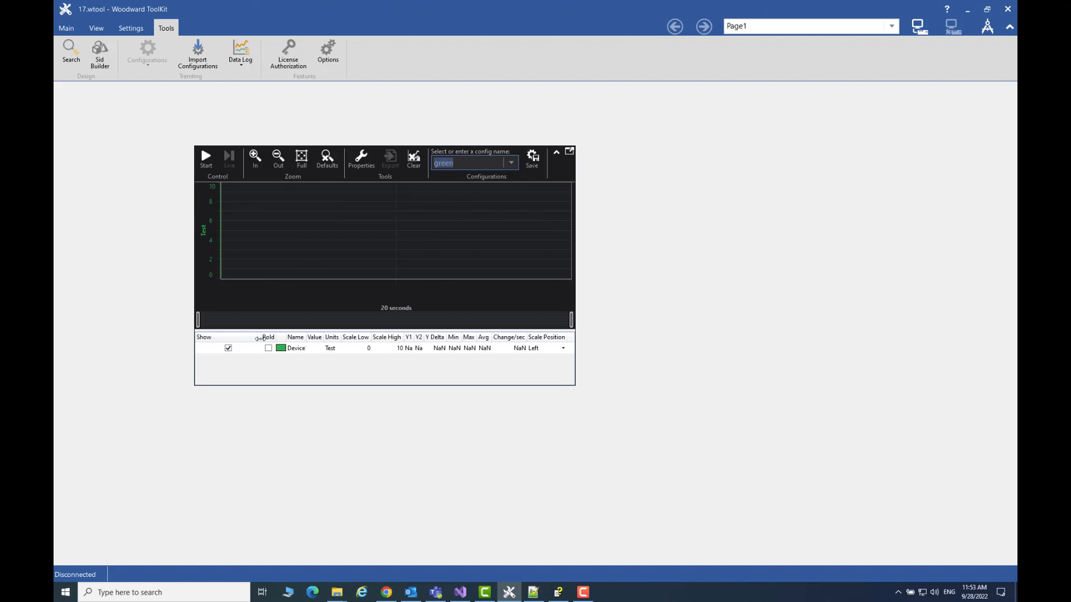
Narrow the legend's Show column again and restore the trend chart to its default config.
drag(259, 338, 215, 348)
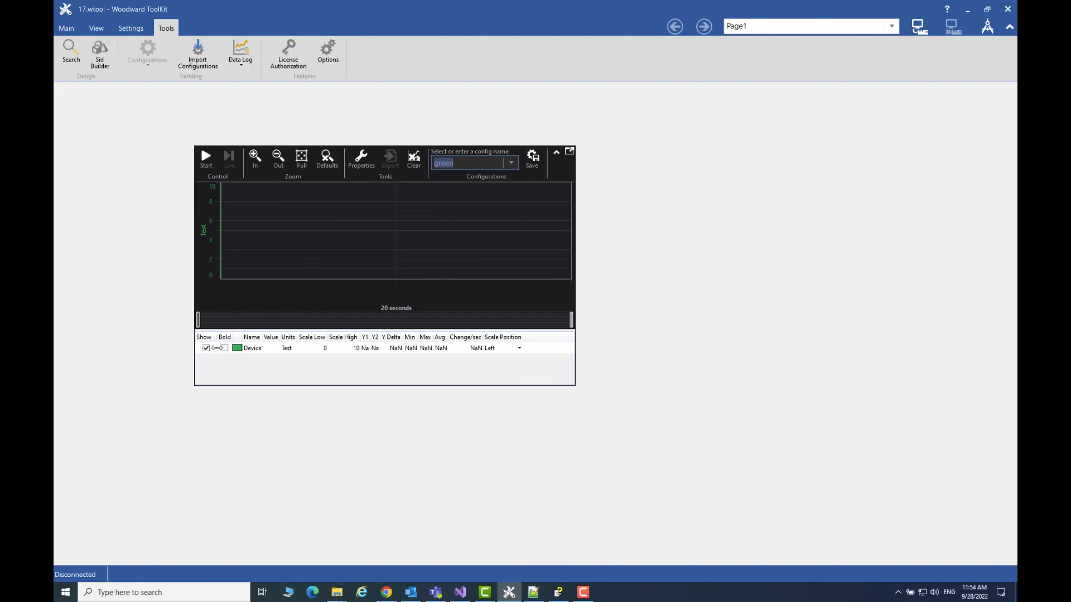
click(511, 163)
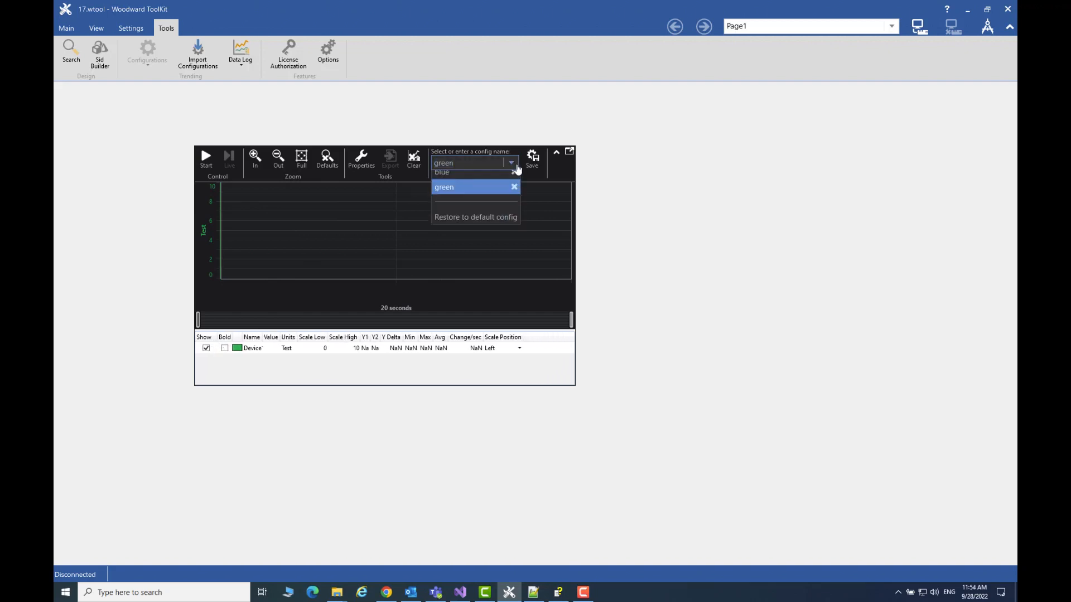
click(493, 224)
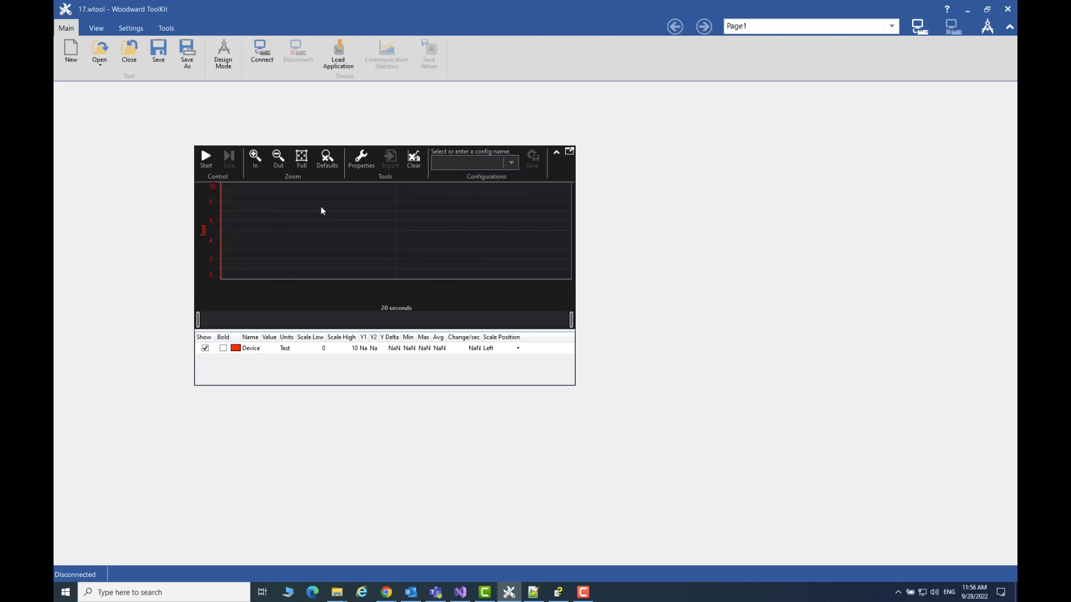
In Design Mode, add a second trend chart for the Float parameter to Page1, placed below the existing chart.
click(225, 54)
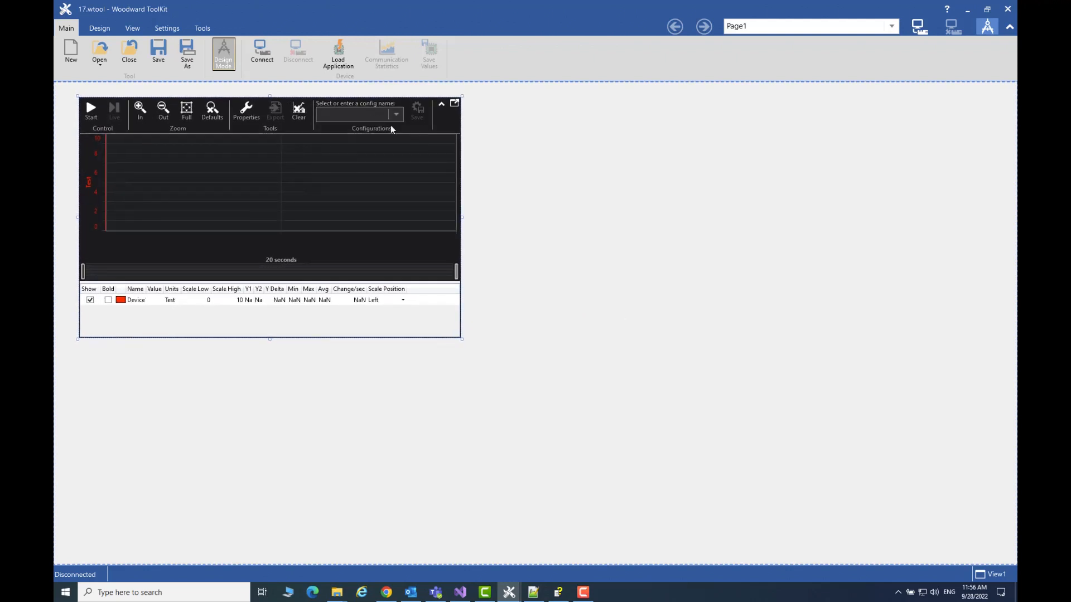
mouse_move(509, 593)
click(564, 538)
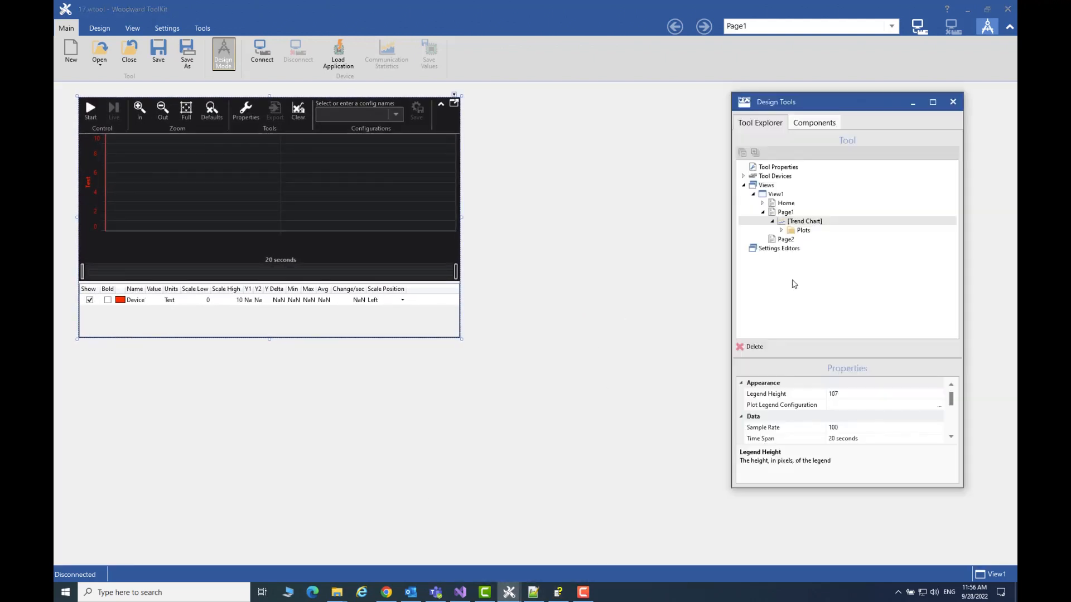
click(811, 126)
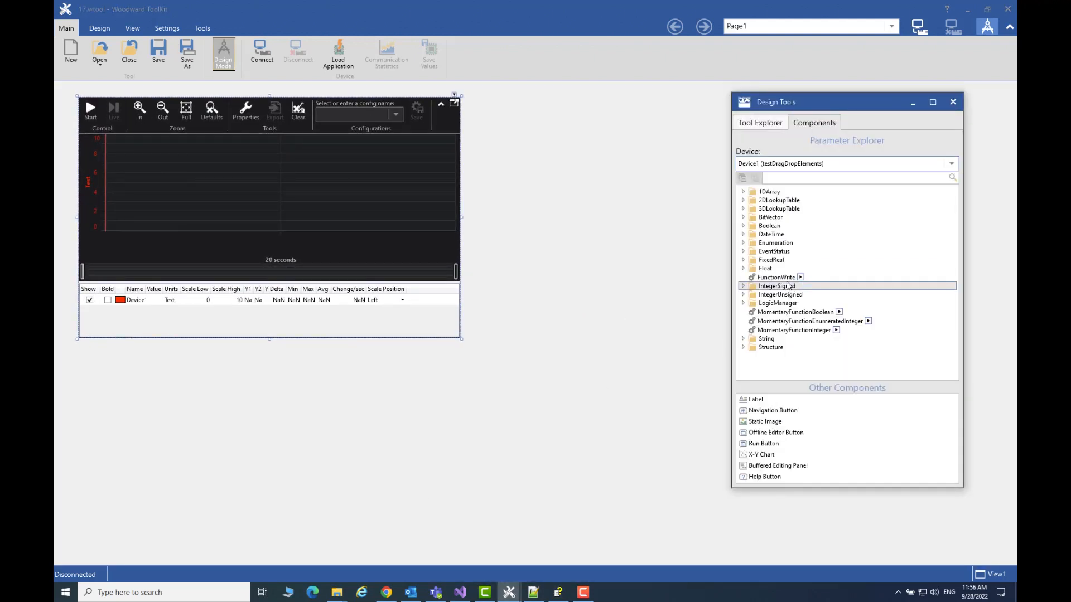
click(743, 268)
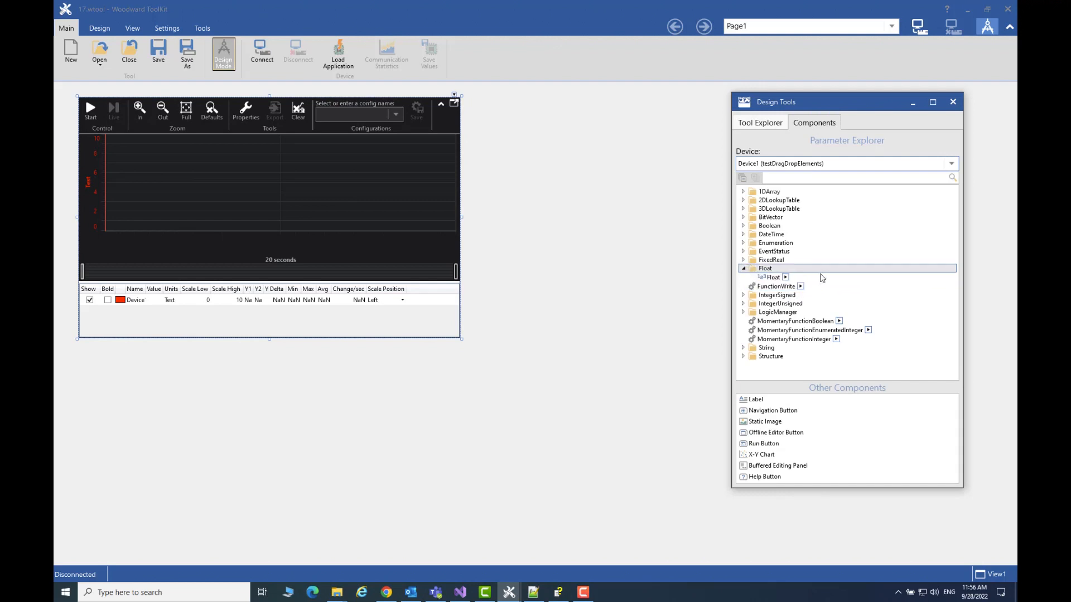
click(786, 278)
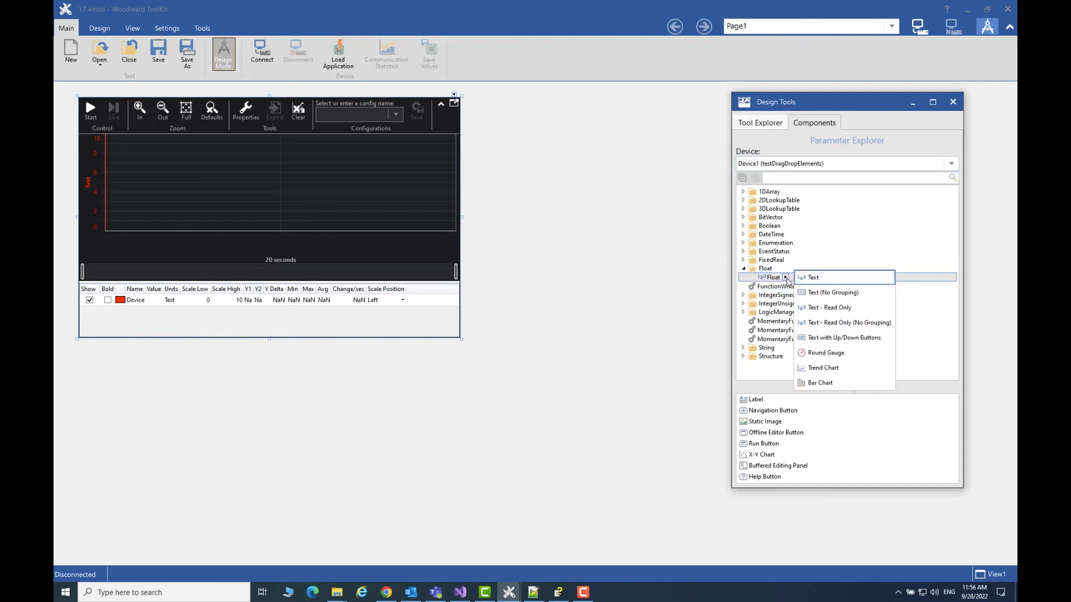
click(823, 368)
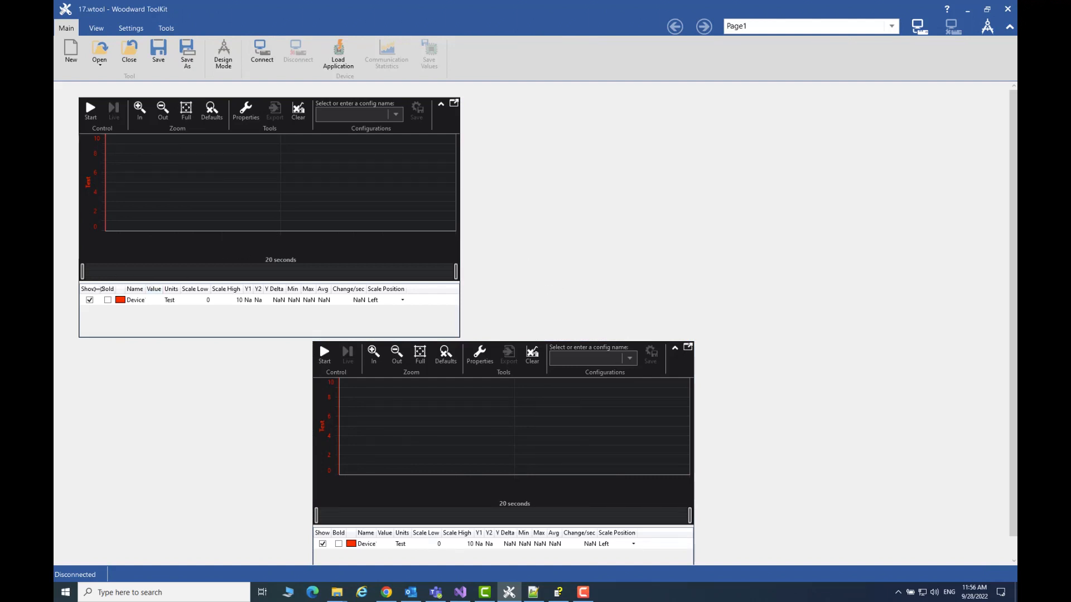
Widen the Show column in the first trend chart's legend and set that column layout as default.
drag(98, 289, 143, 289)
right_click(215, 290)
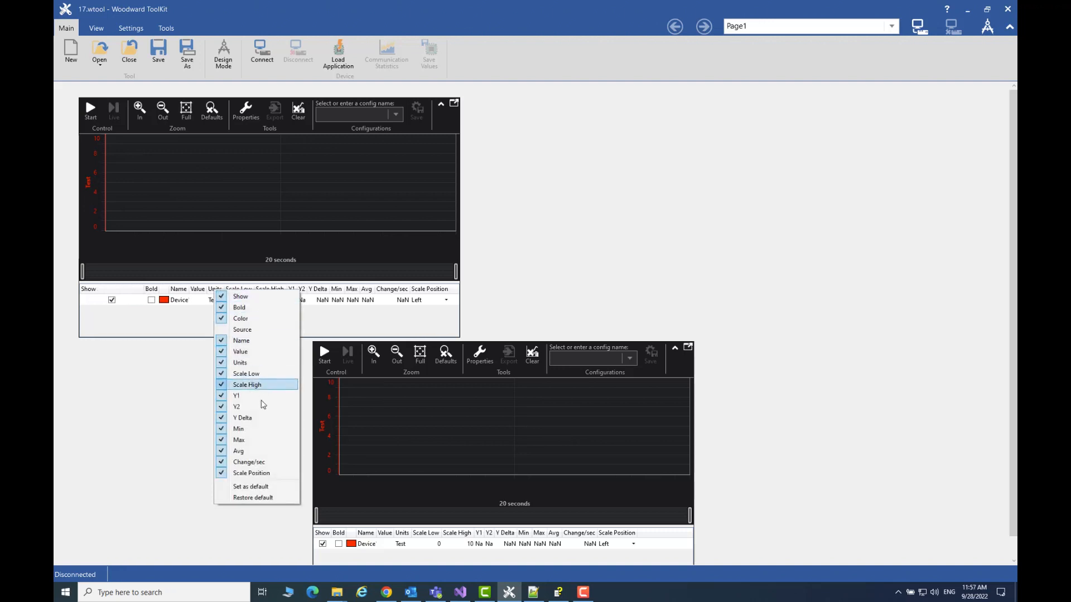
click(250, 488)
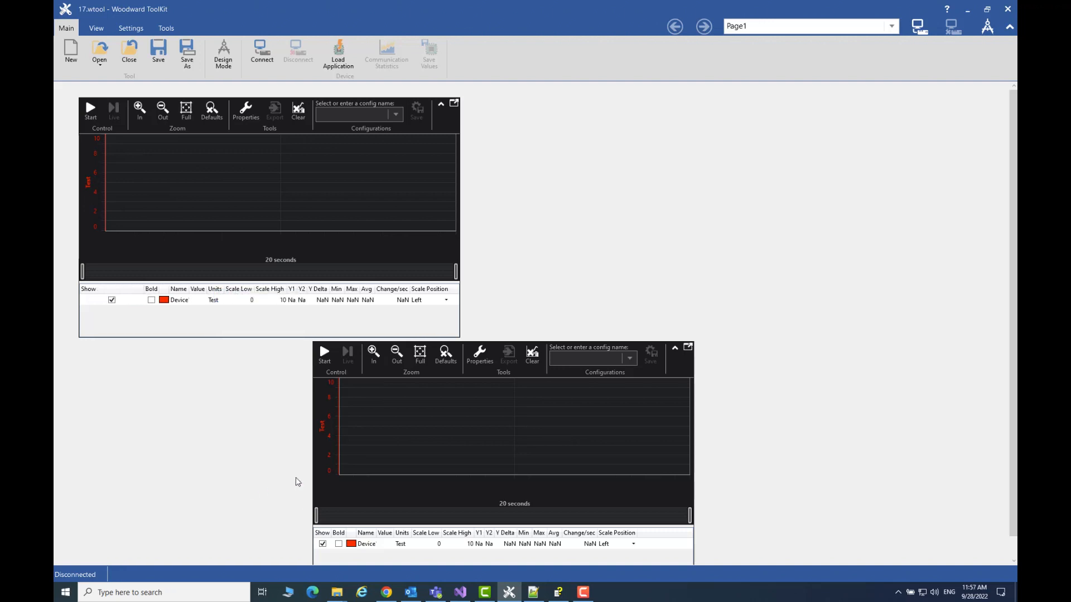
Restore the second chart's legend to the default columns and set the first chart's legend layout as default once more.
right_click(451, 533)
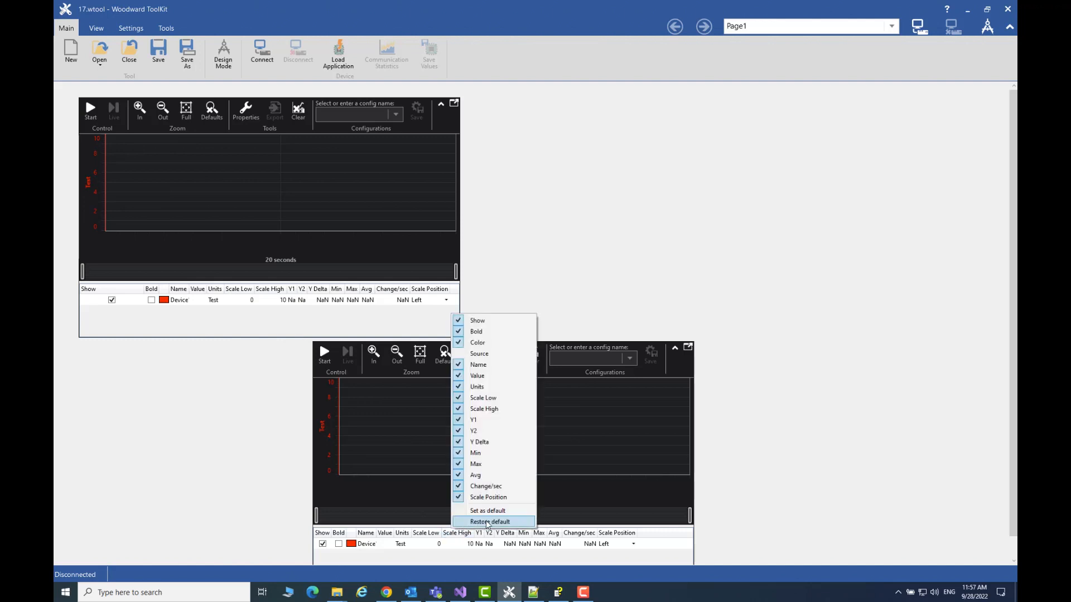
click(487, 522)
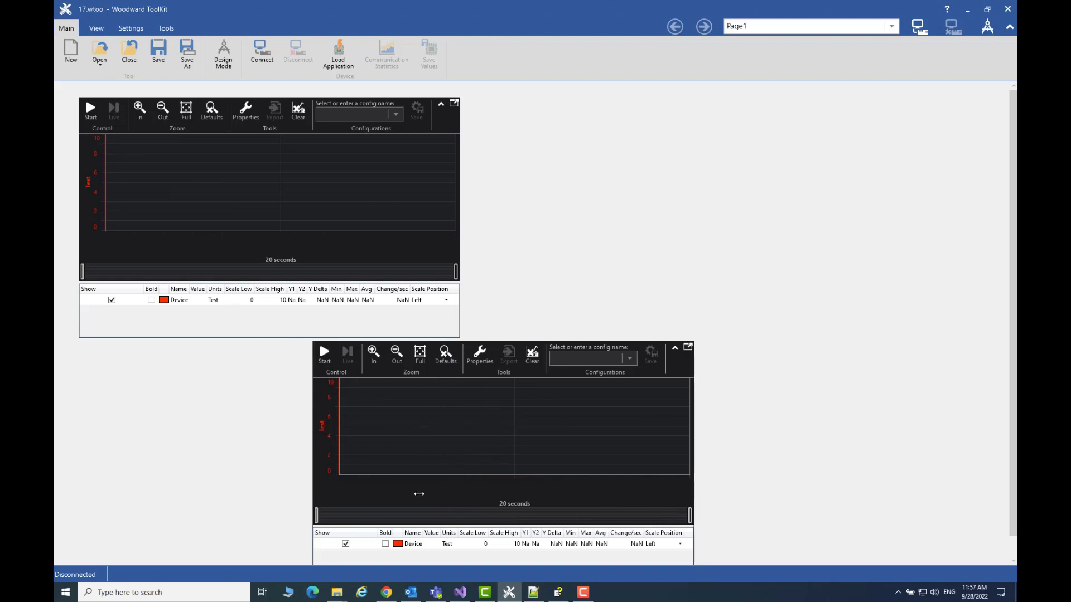
right_click(195, 291)
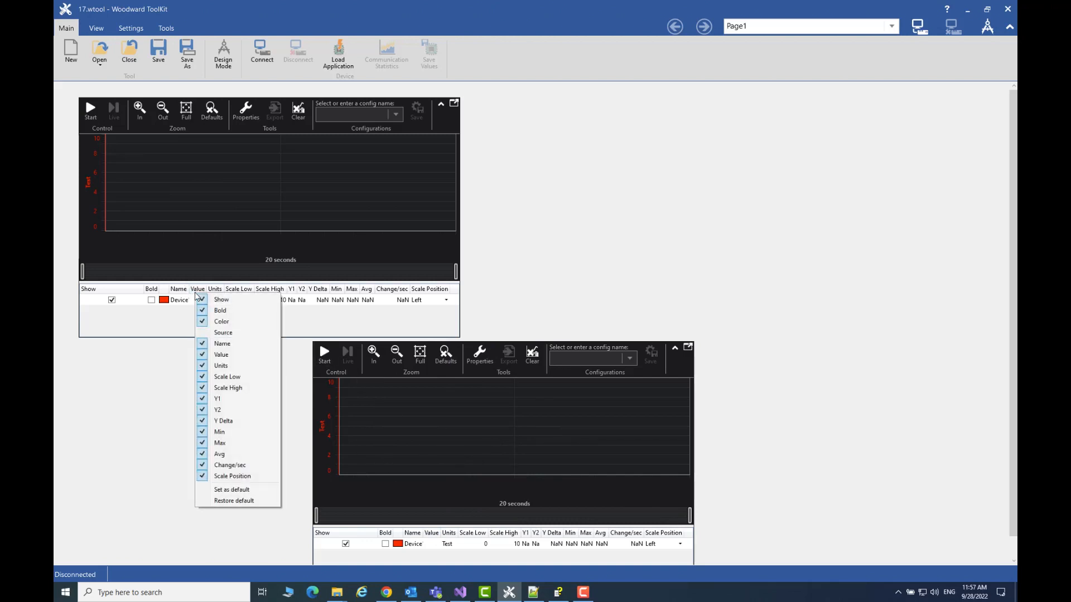
click(251, 490)
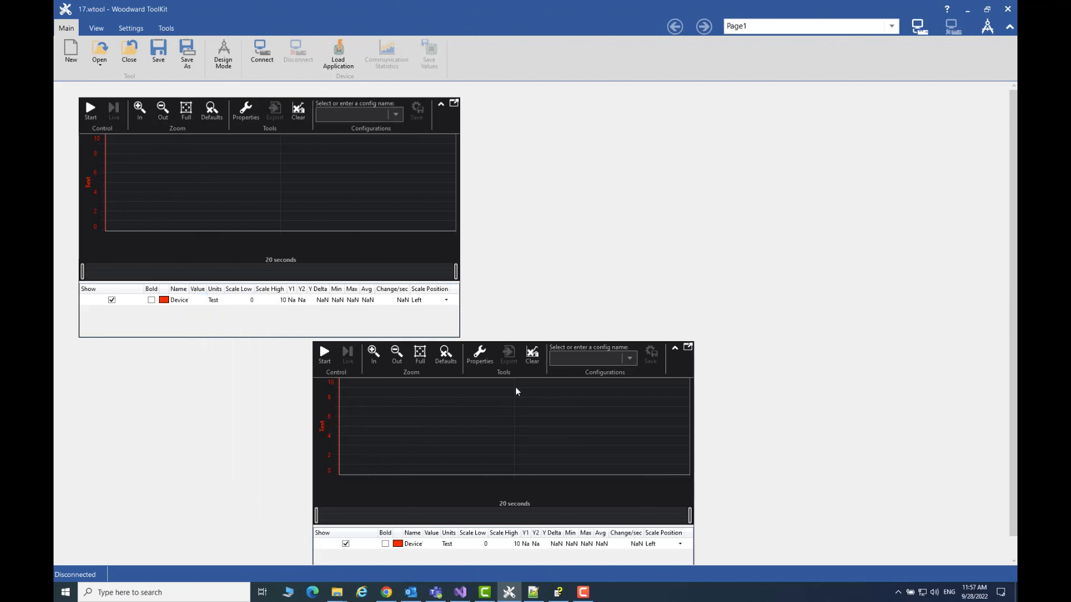
In Design Mode, delete the second trend chart and place a new Float trend chart beside the remaining one.
click(223, 53)
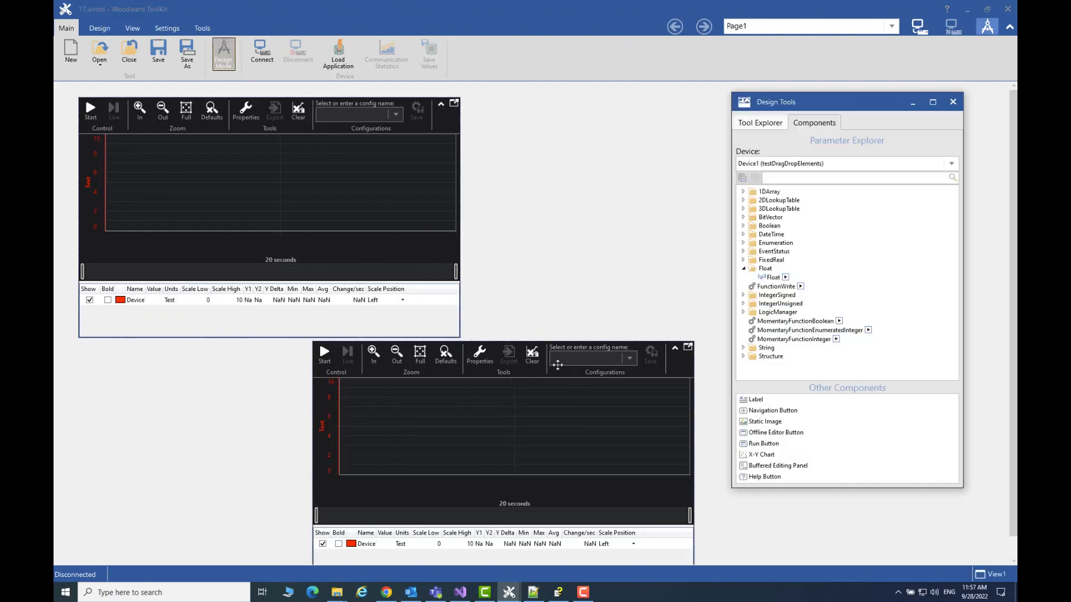
key(Delete)
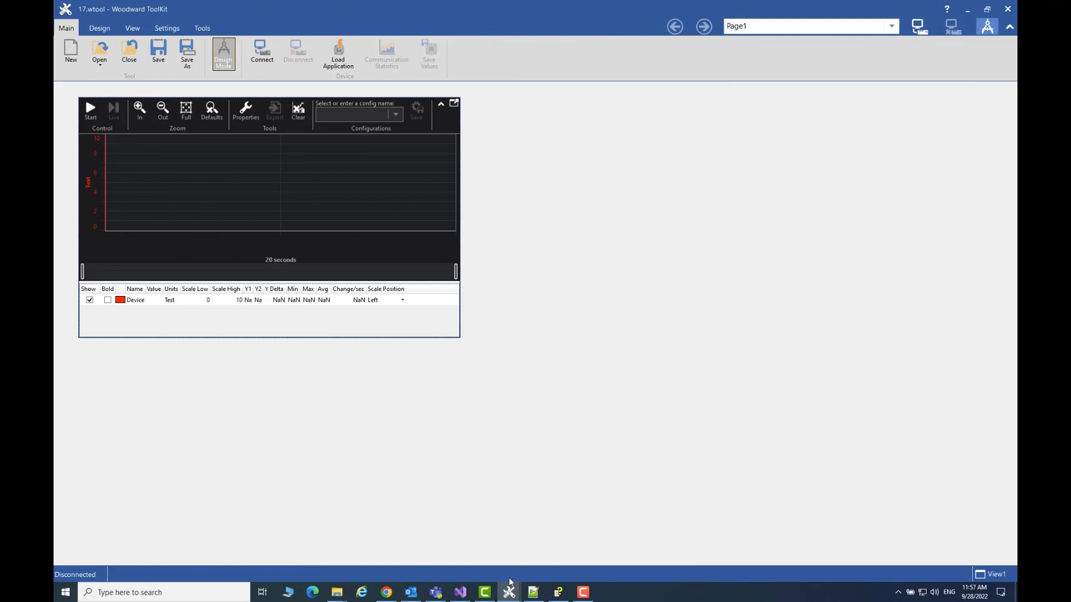
mouse_move(509, 590)
click(563, 548)
click(785, 277)
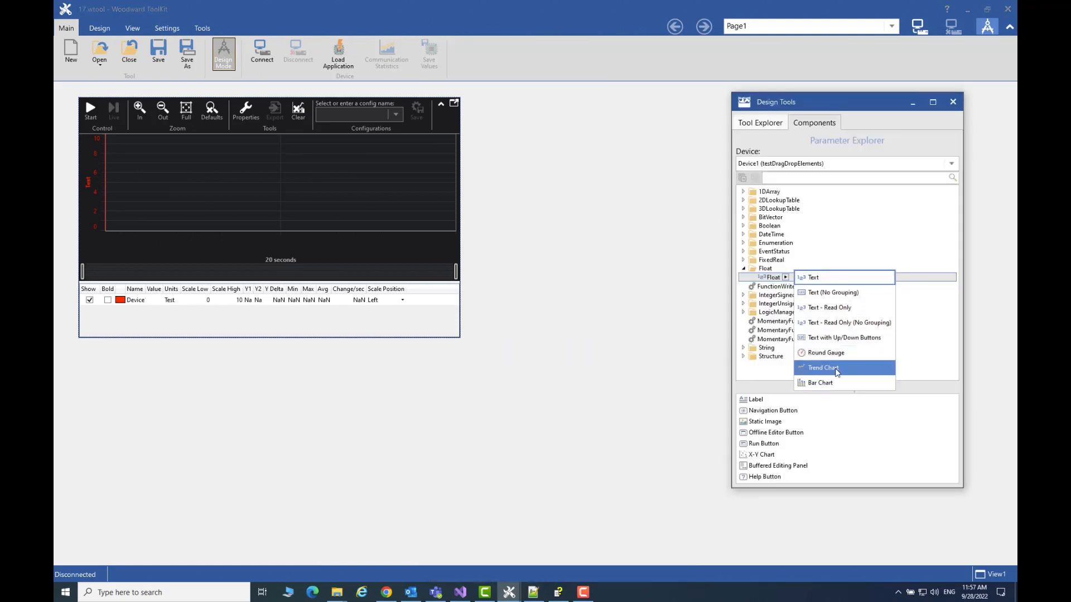
drag(837, 372, 486, 207)
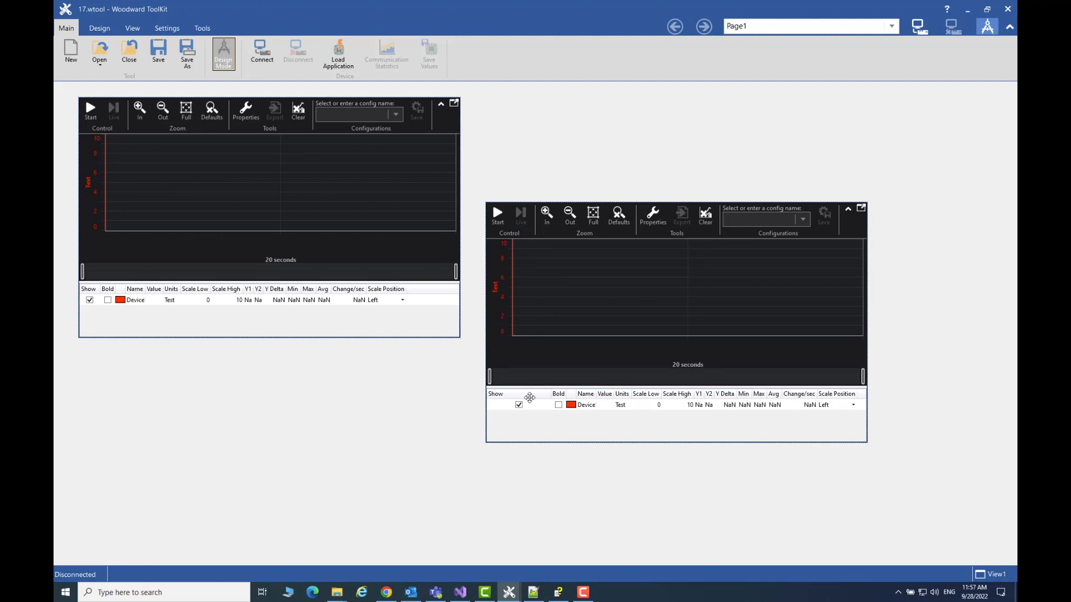
Delete the newly placed Float trend chart and leave Design Mode.
key(Delete)
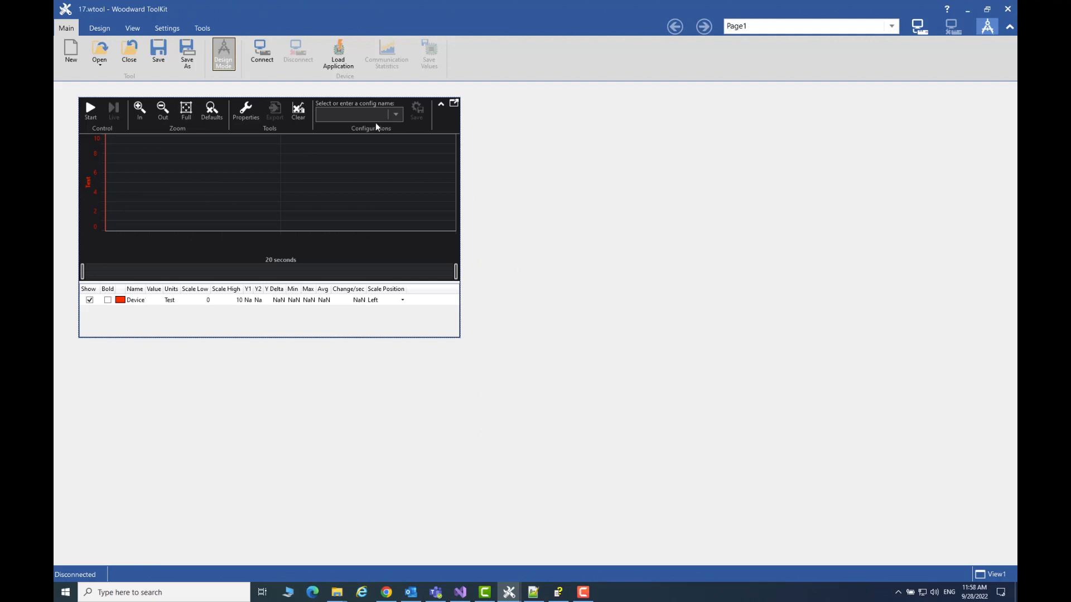
click(217, 56)
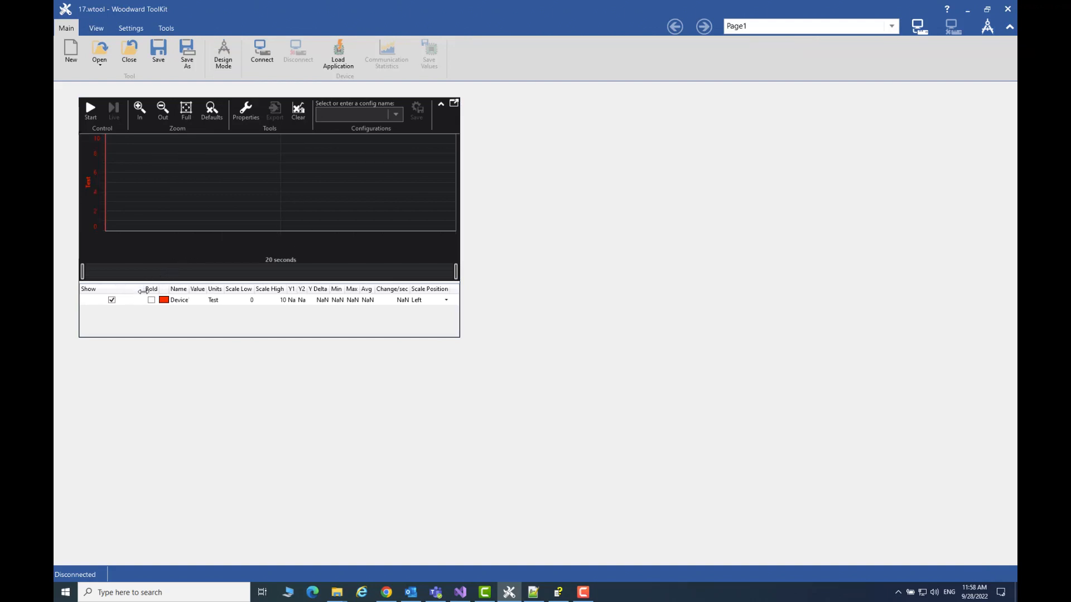
Narrow the Show column and widen the Bold and color columns in the remaining trend chart's legend.
drag(143, 291, 103, 291)
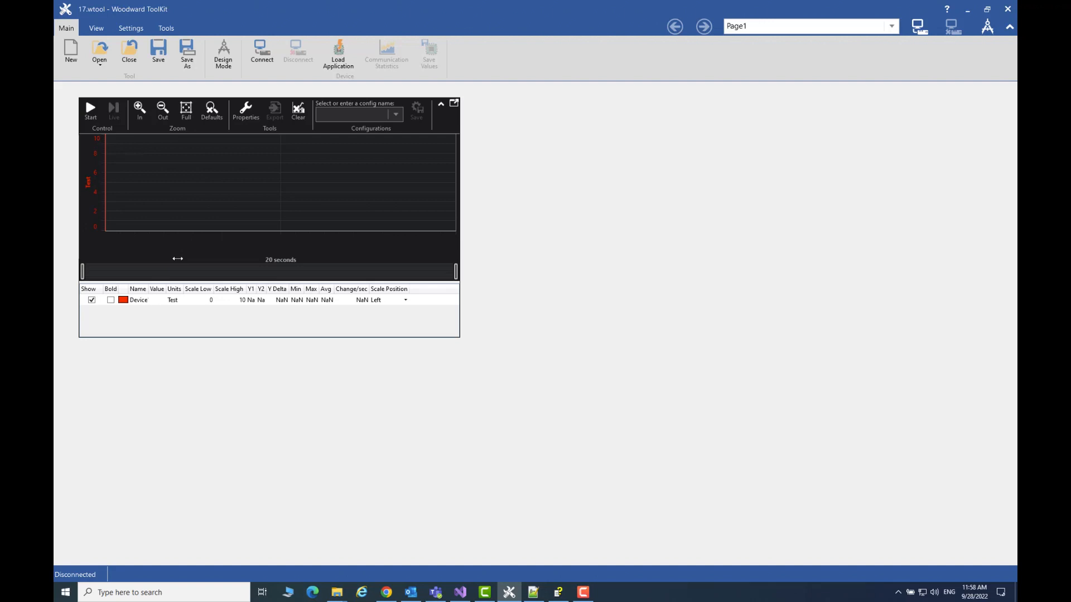
drag(118, 288, 175, 289)
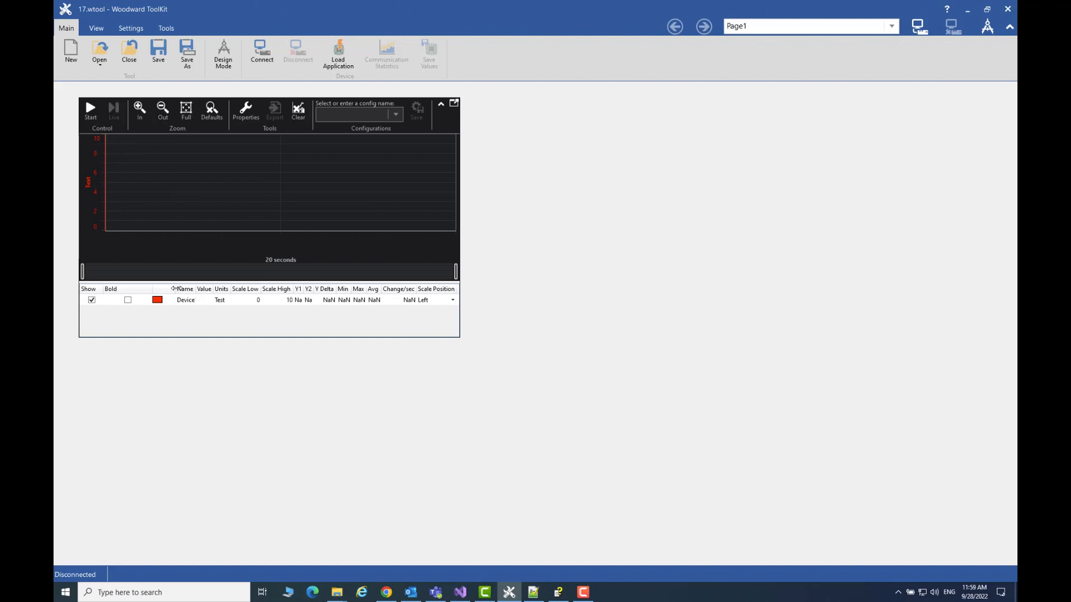
Close the current tool without saving its changes and reopen 17.wtool.
click(128, 53)
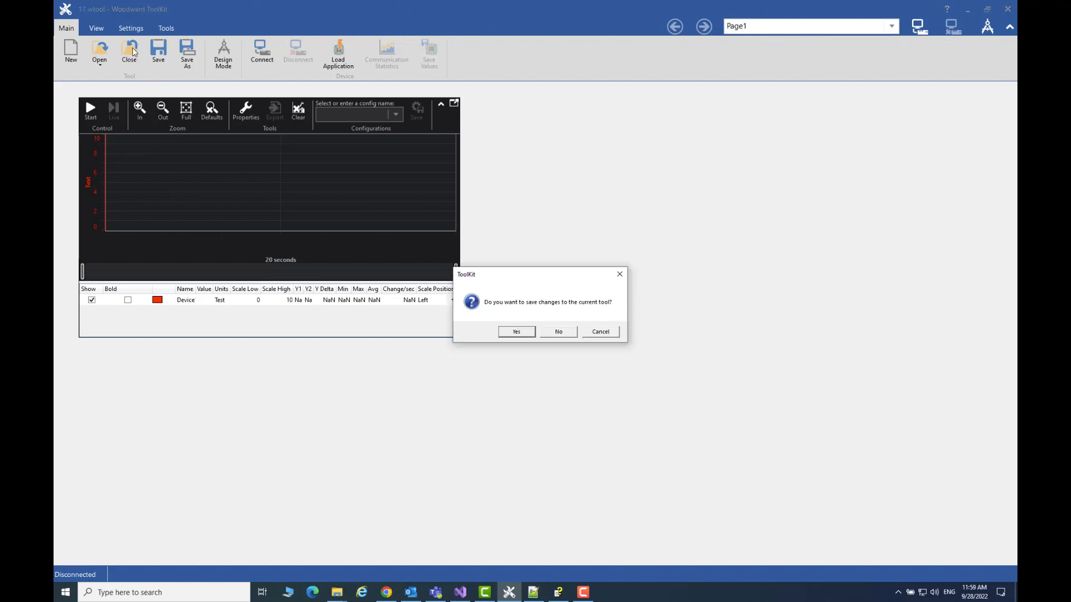
click(558, 332)
click(117, 119)
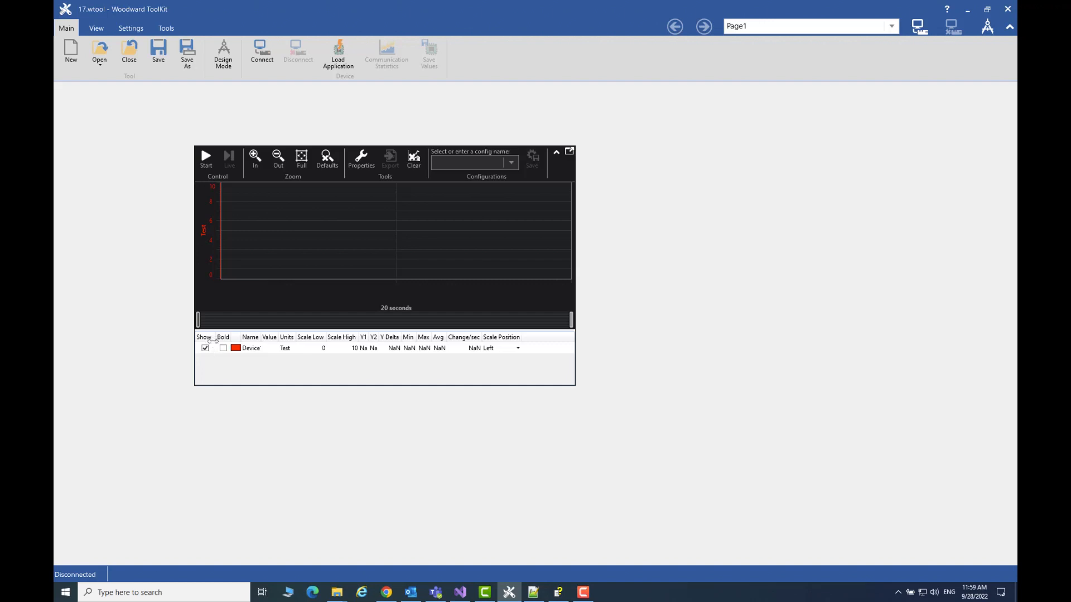
In Design Mode, select the trend chart under Page1 and open its Plot Legend Configuration editor.
click(224, 59)
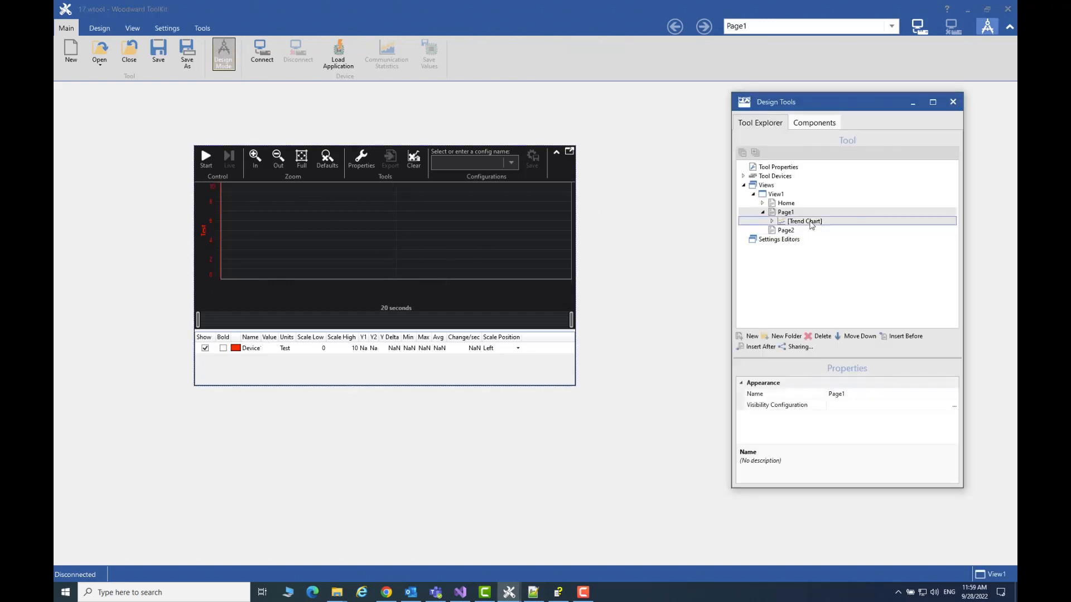
click(810, 222)
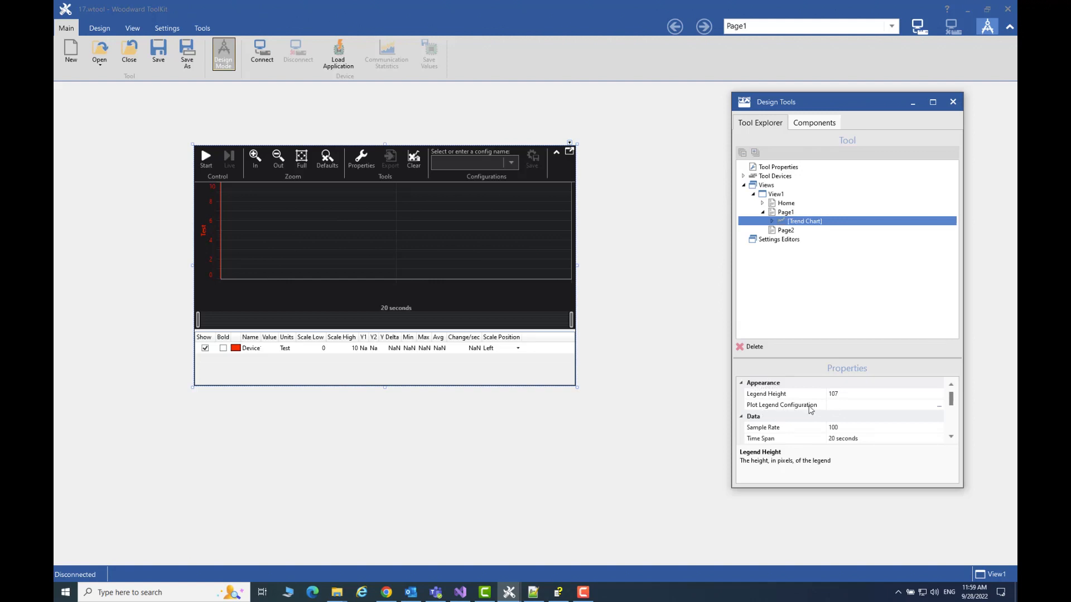
click(911, 404)
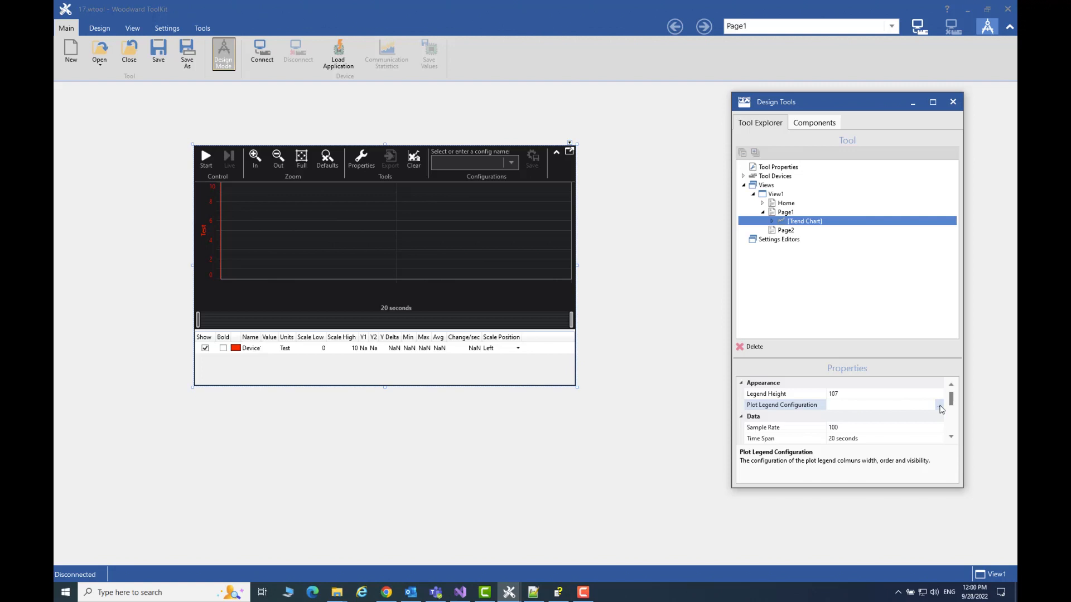
click(939, 406)
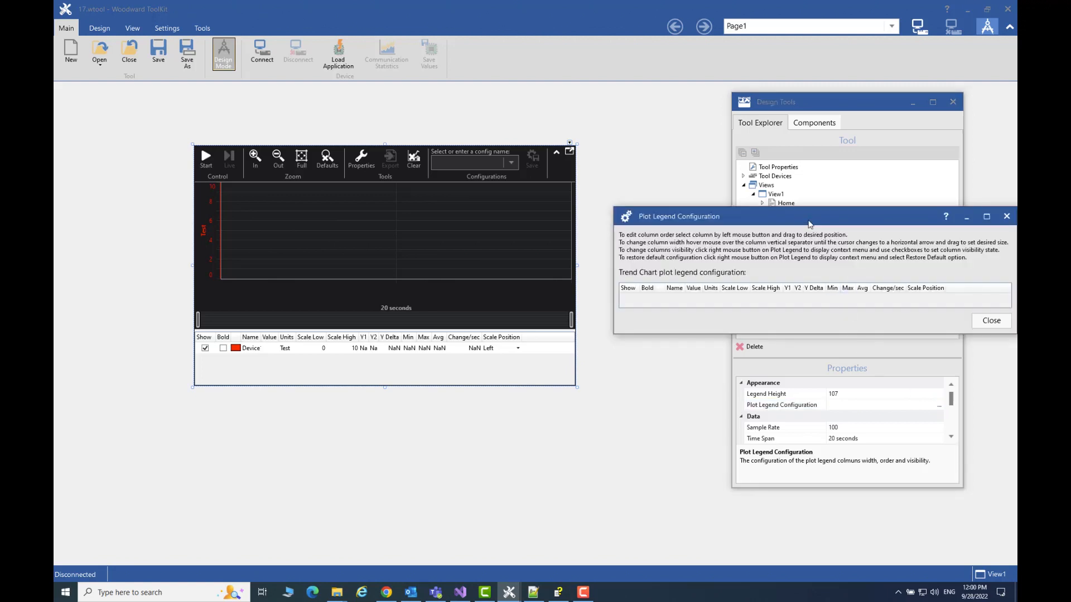
Hide the Show column in the trend chart's Plot Legend Configuration and close the editor.
drag(810, 223, 801, 222)
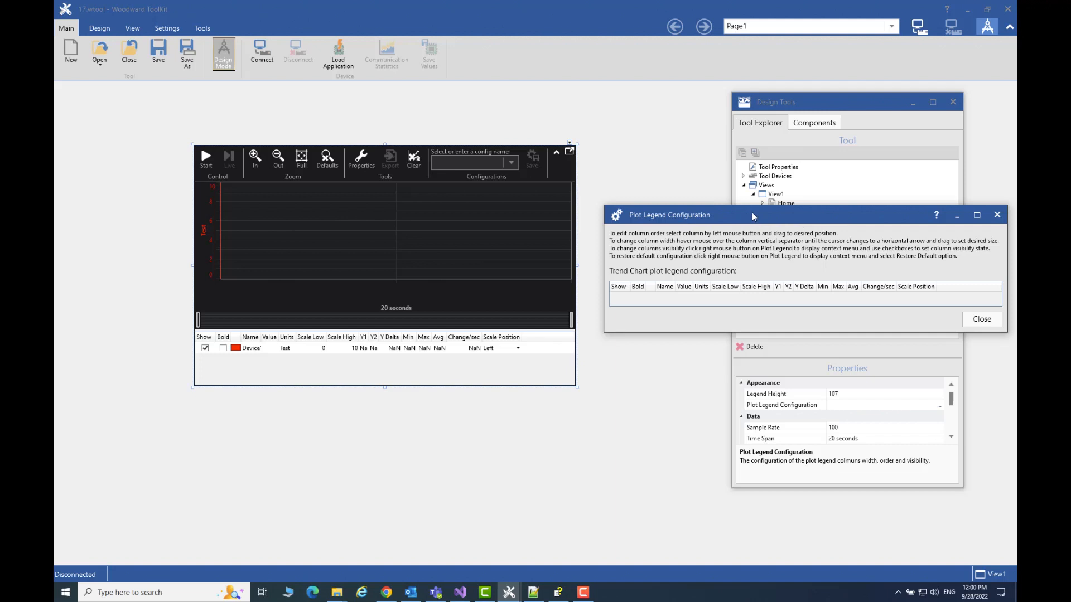
drag(752, 211, 758, 208)
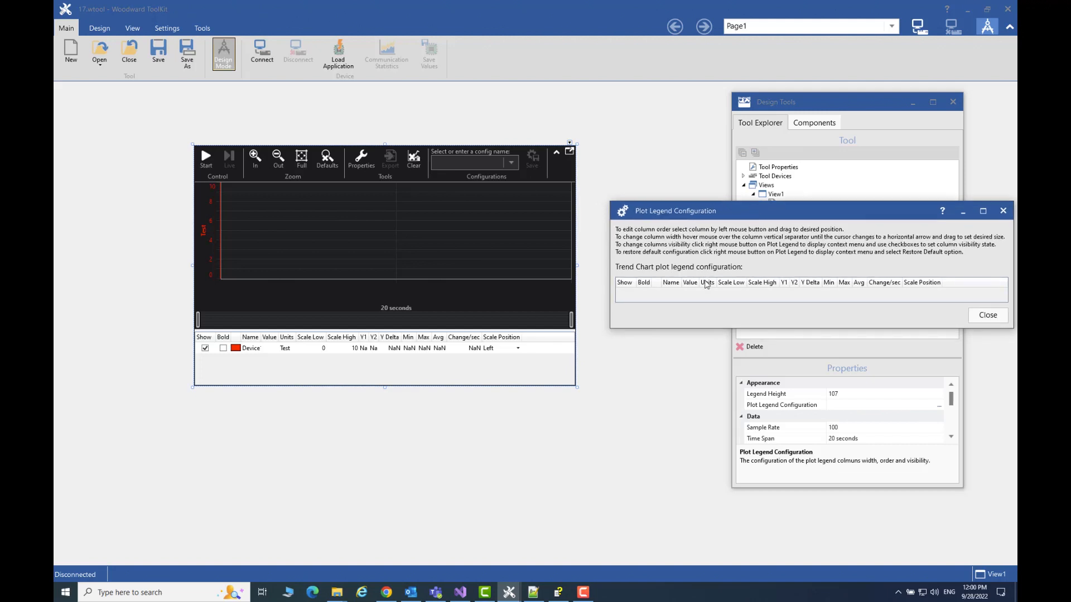
right_click(628, 286)
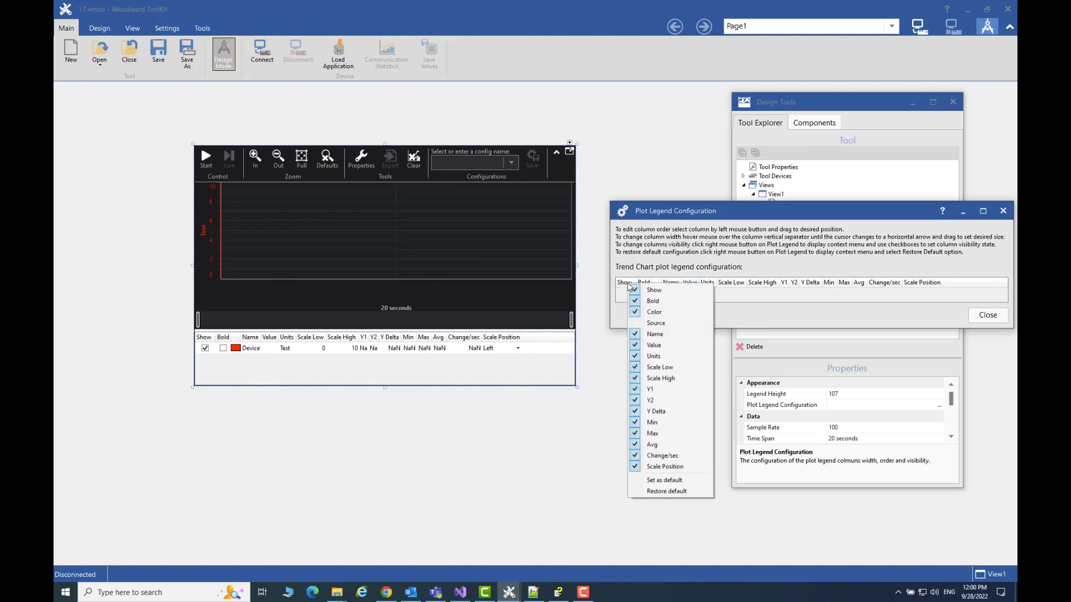
click(661, 290)
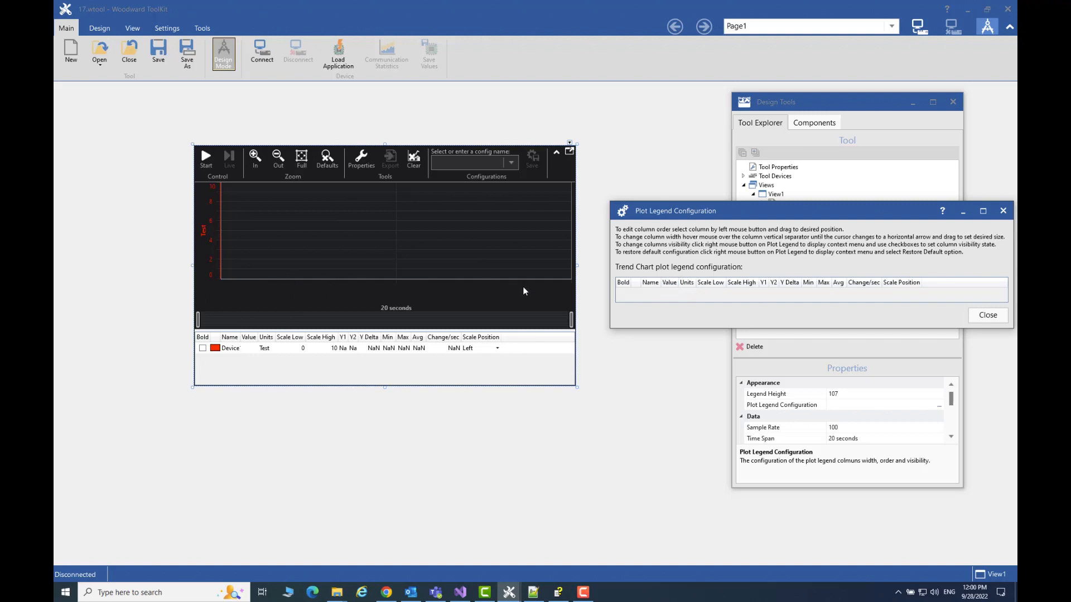
click(987, 316)
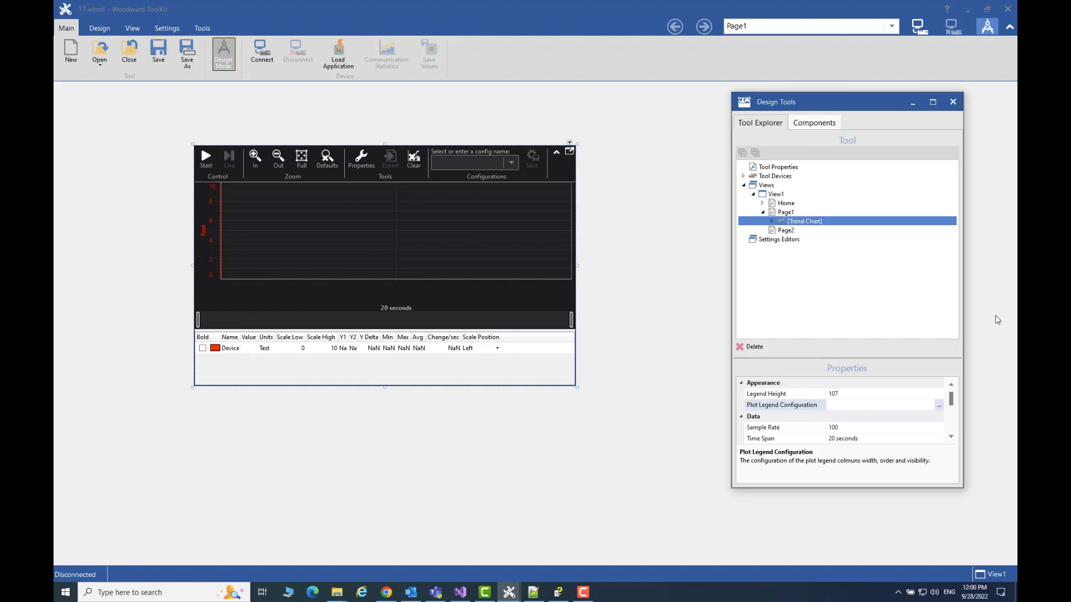
Save the tool, then close and reopen 17.wtool.
click(162, 50)
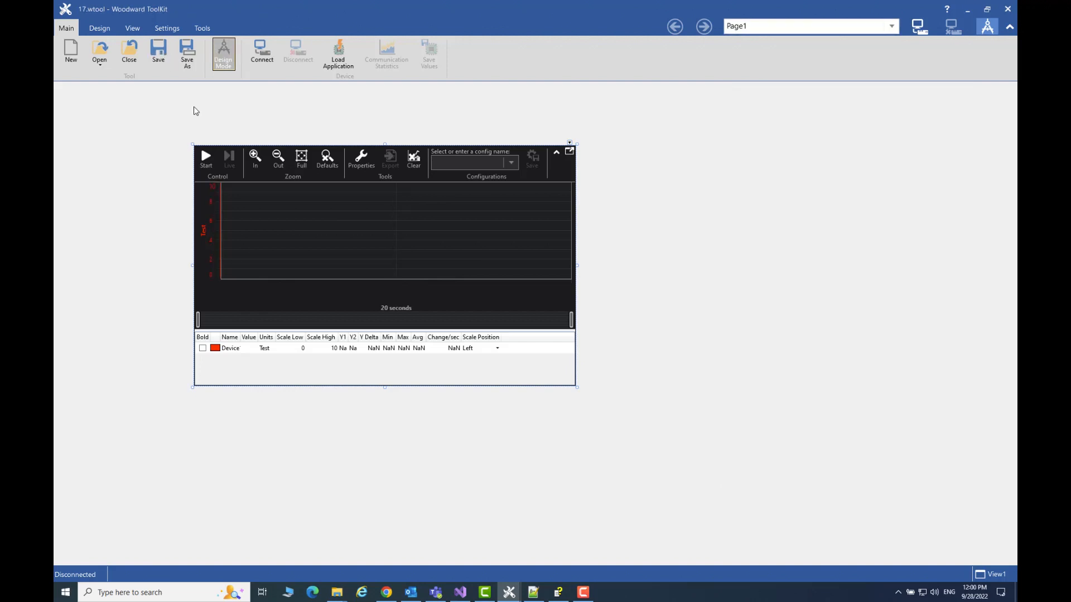
click(138, 48)
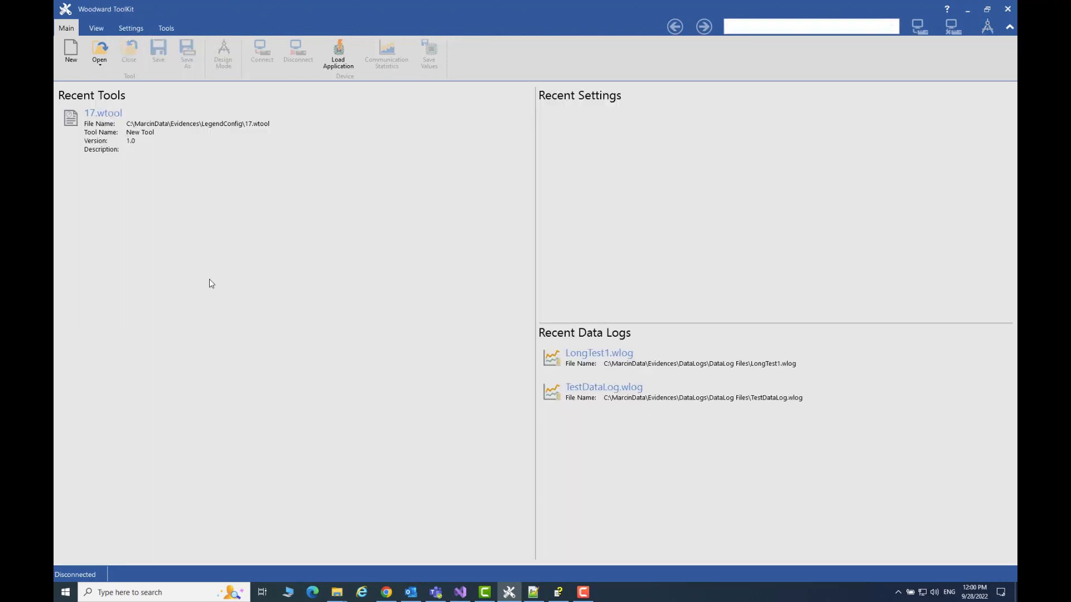
click(132, 133)
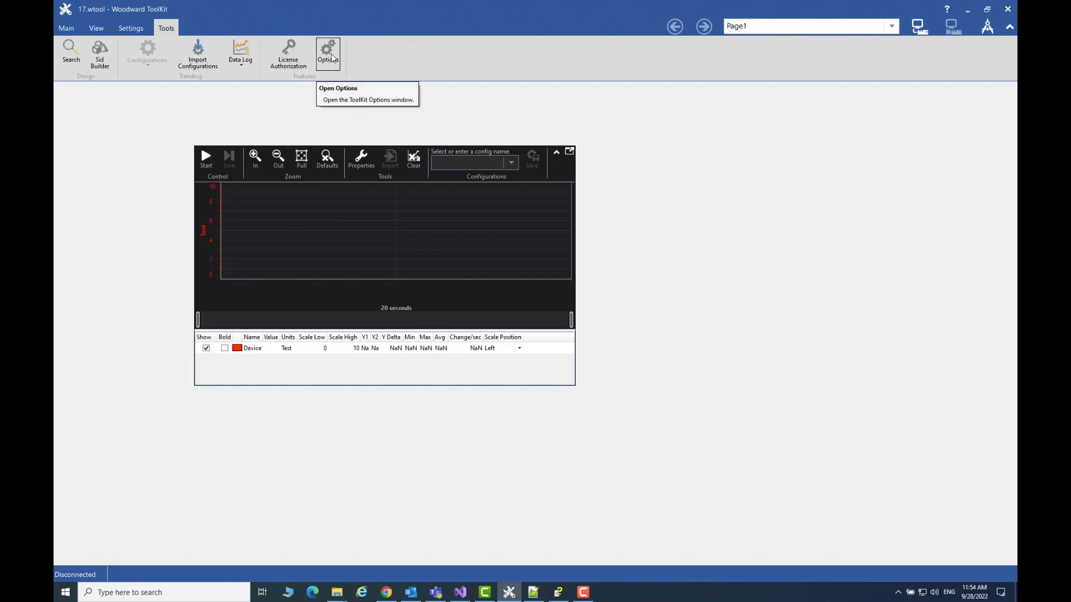
In the Data Log / Trending options, widen the Show column of the Data Log plot legend configuration and close the options.
click(331, 55)
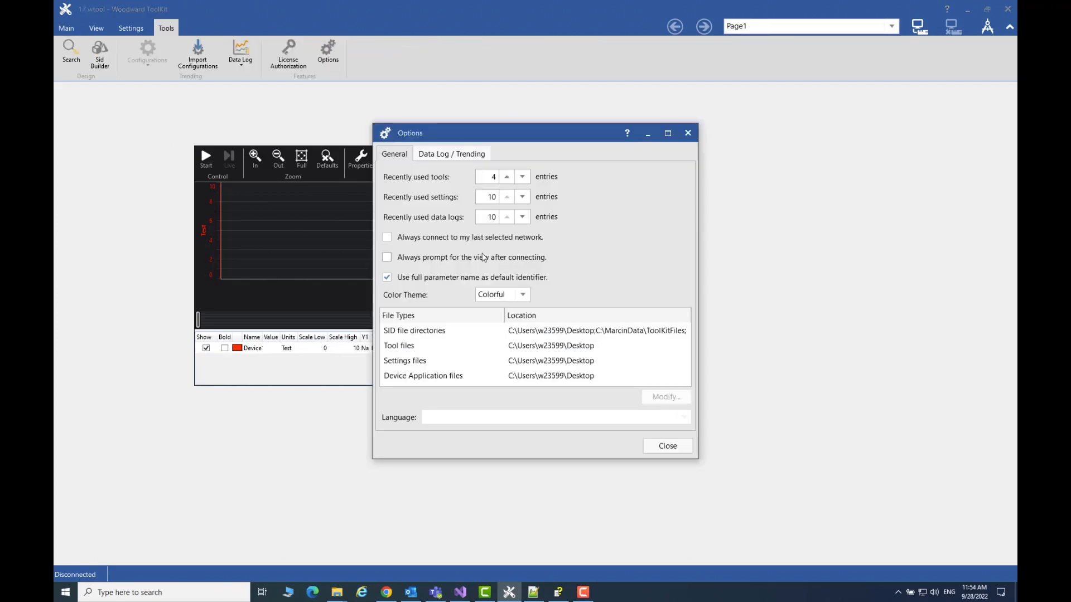
click(450, 153)
click(548, 268)
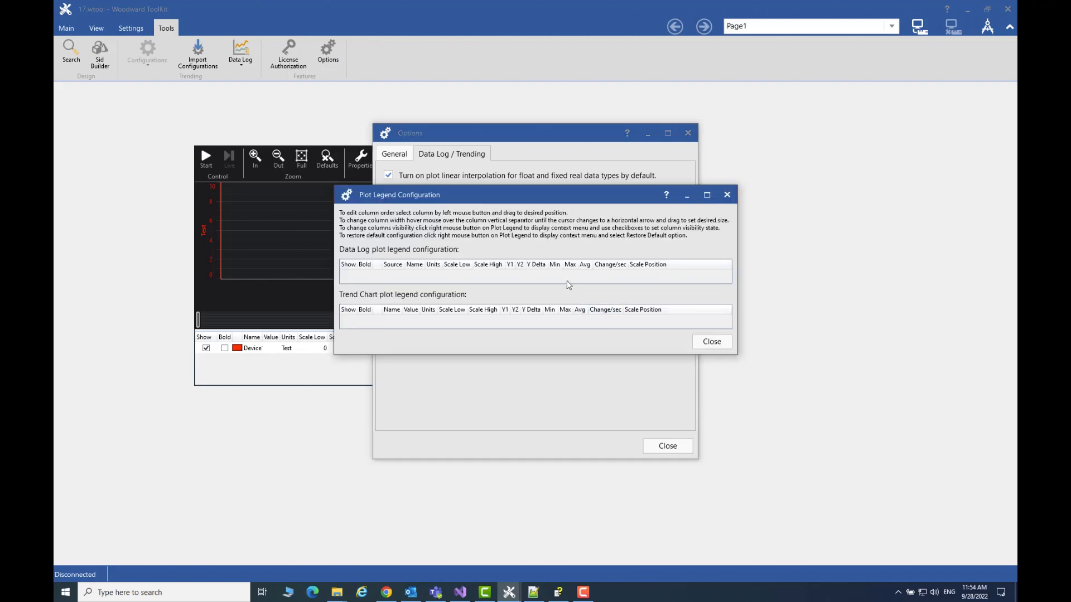
drag(533, 192, 685, 238)
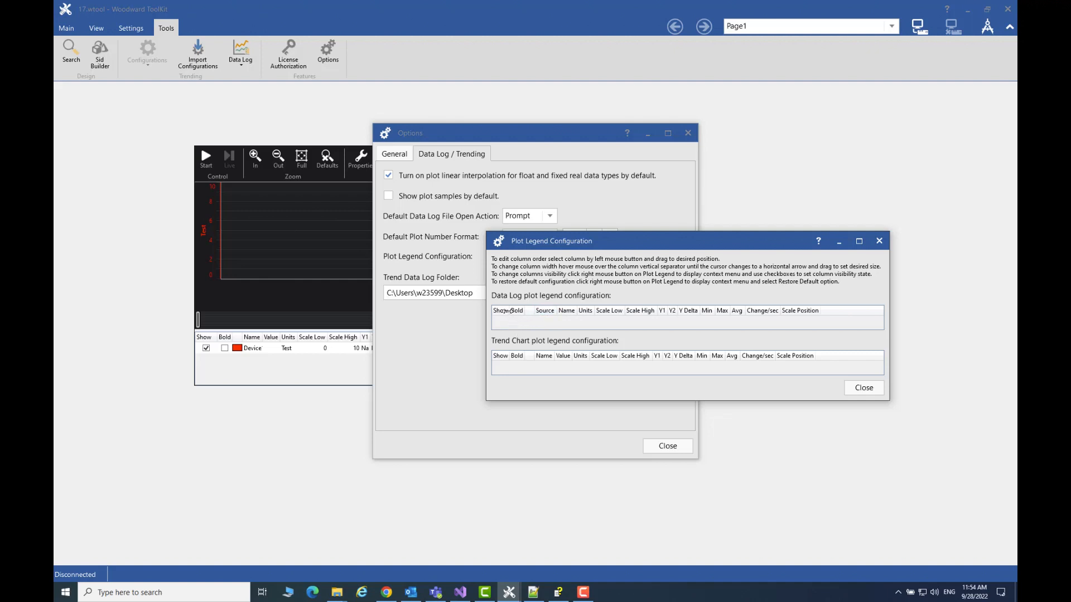
drag(507, 311, 566, 308)
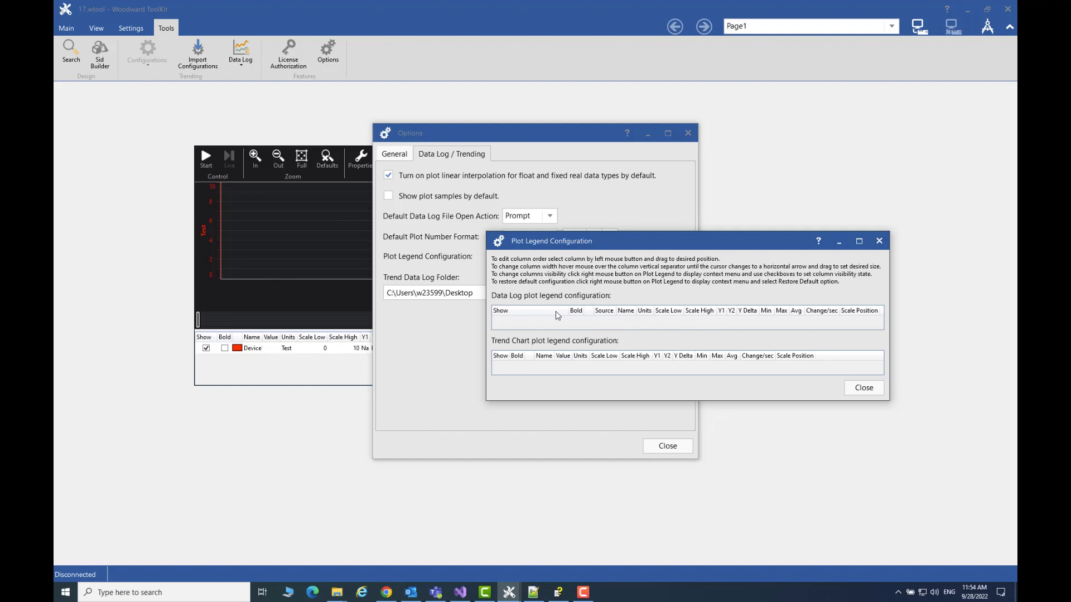
click(868, 389)
click(679, 447)
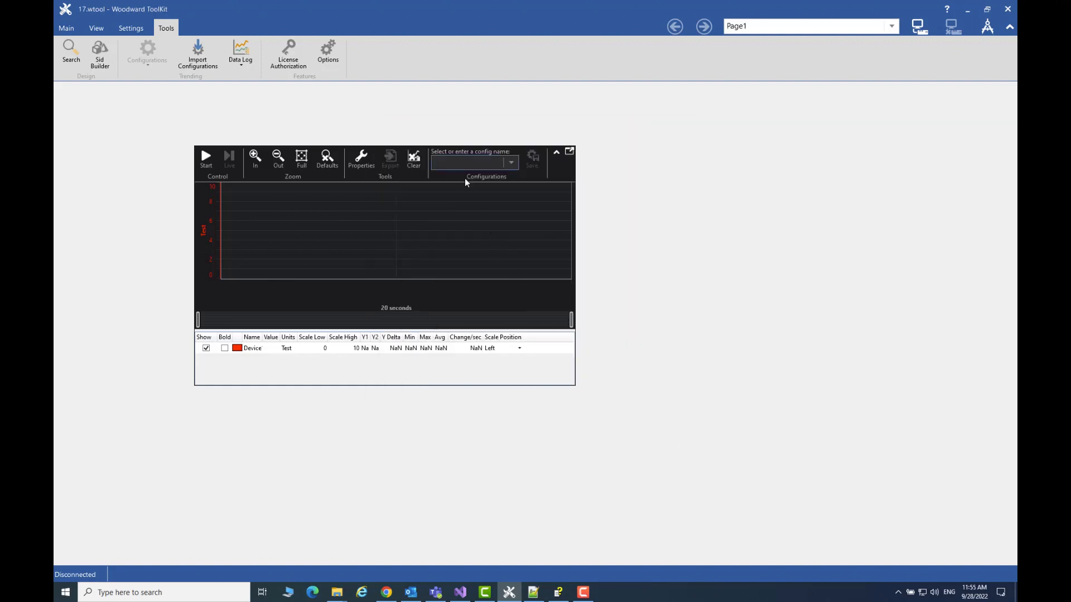
Close the current tool and open the recent data log LongTest1.wlog.
click(66, 27)
click(129, 53)
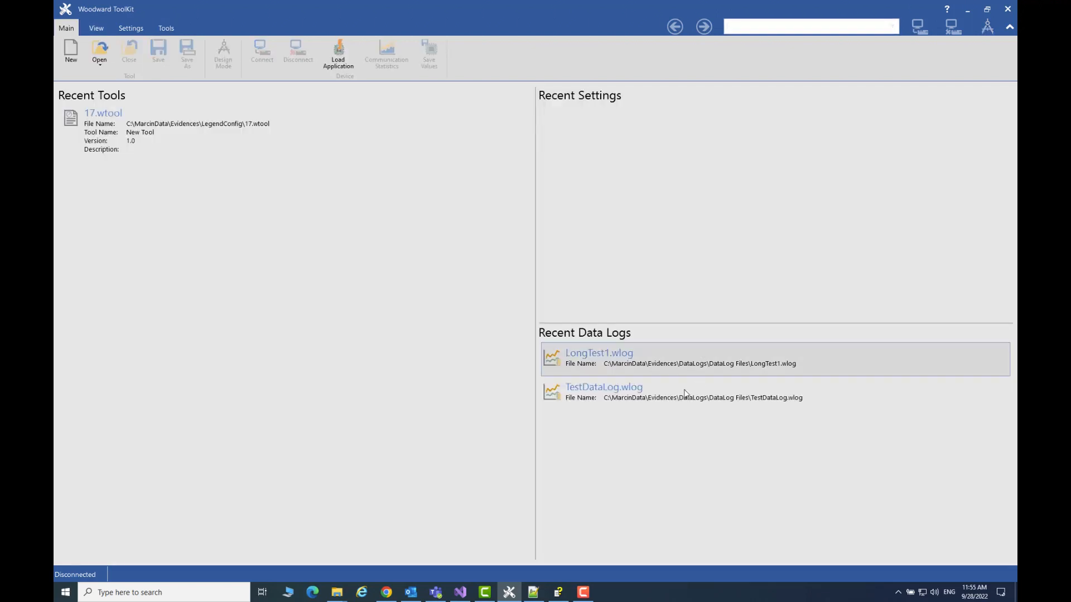
click(636, 366)
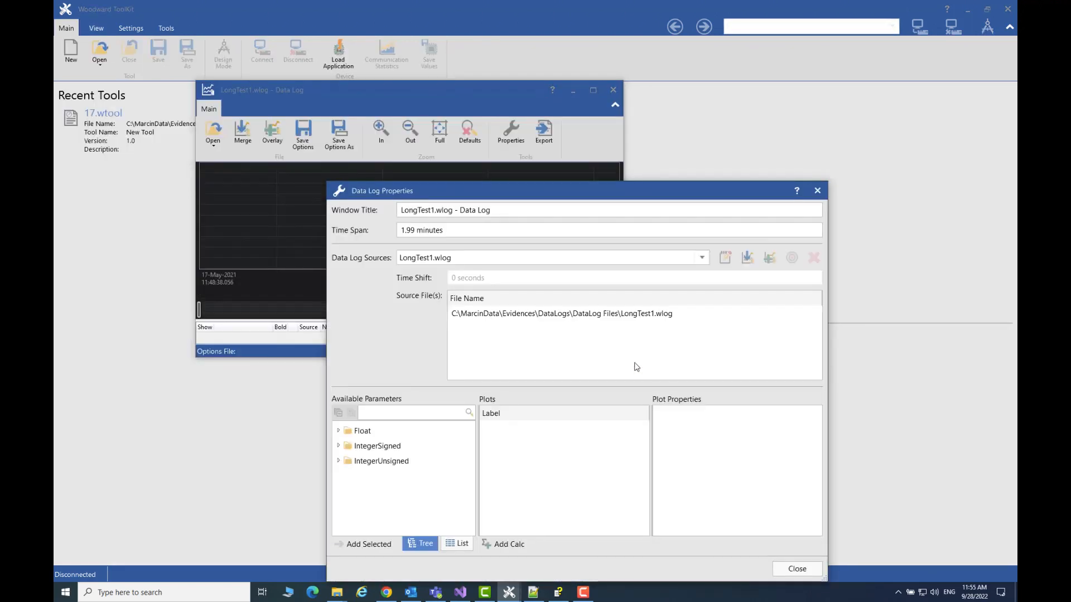
Add the Float parameter to the data log's plots and close its properties.
double_click(362, 431)
click(381, 446)
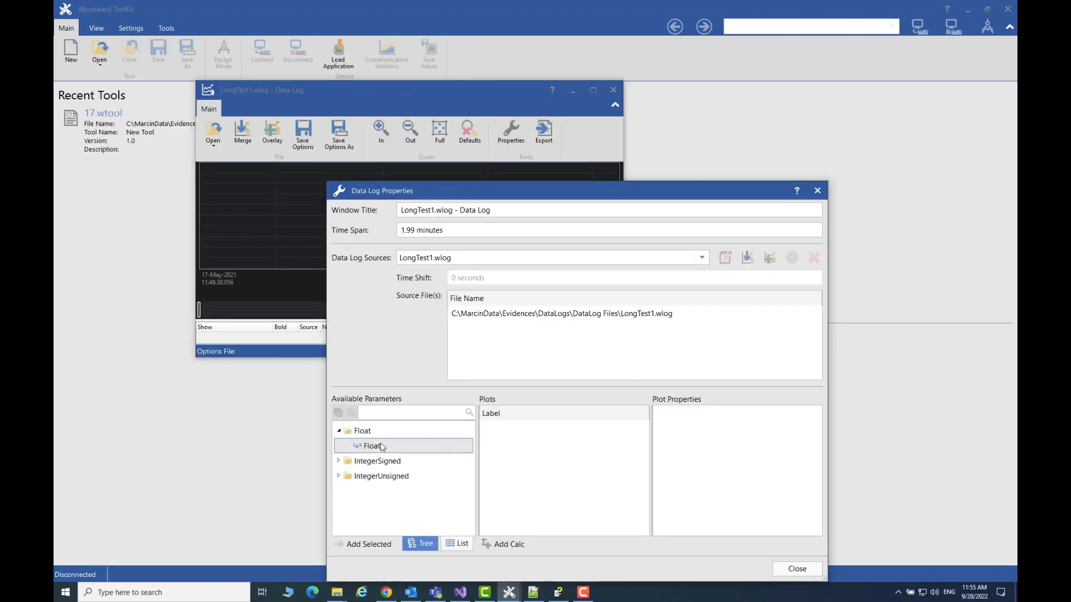
click(789, 575)
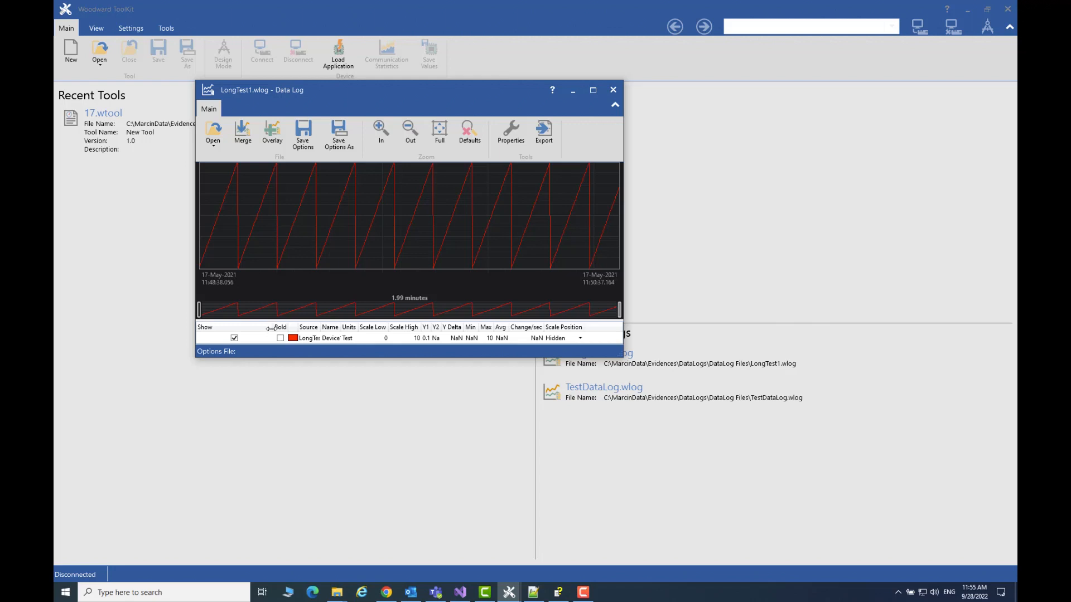
Narrow the Show column in the data log's plot legend, then hide the Show and Bold columns.
drag(270, 329, 237, 333)
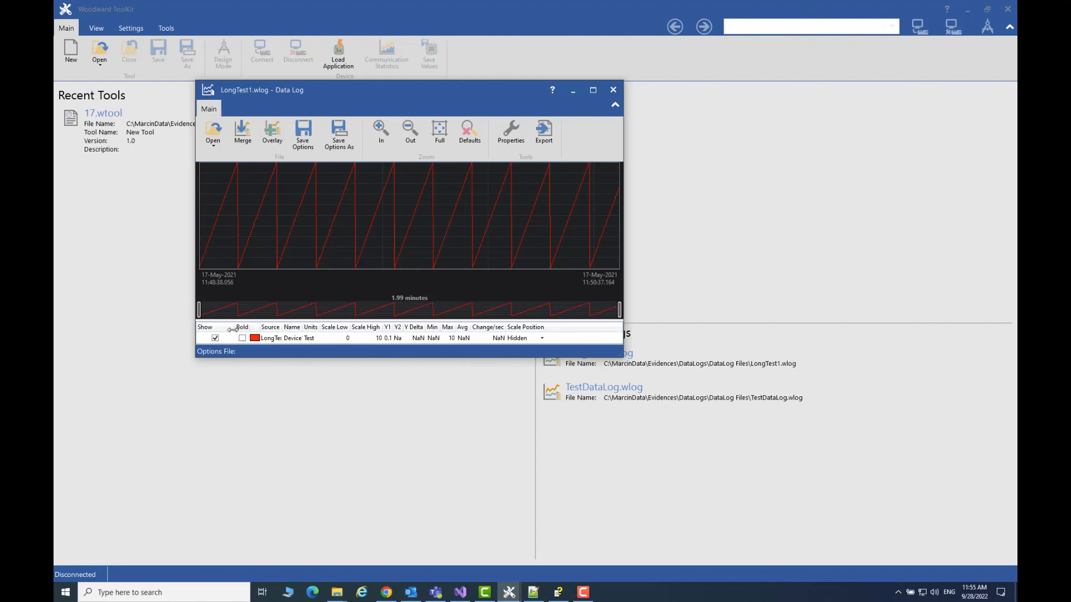
right_click(233, 329)
click(261, 335)
right_click(234, 329)
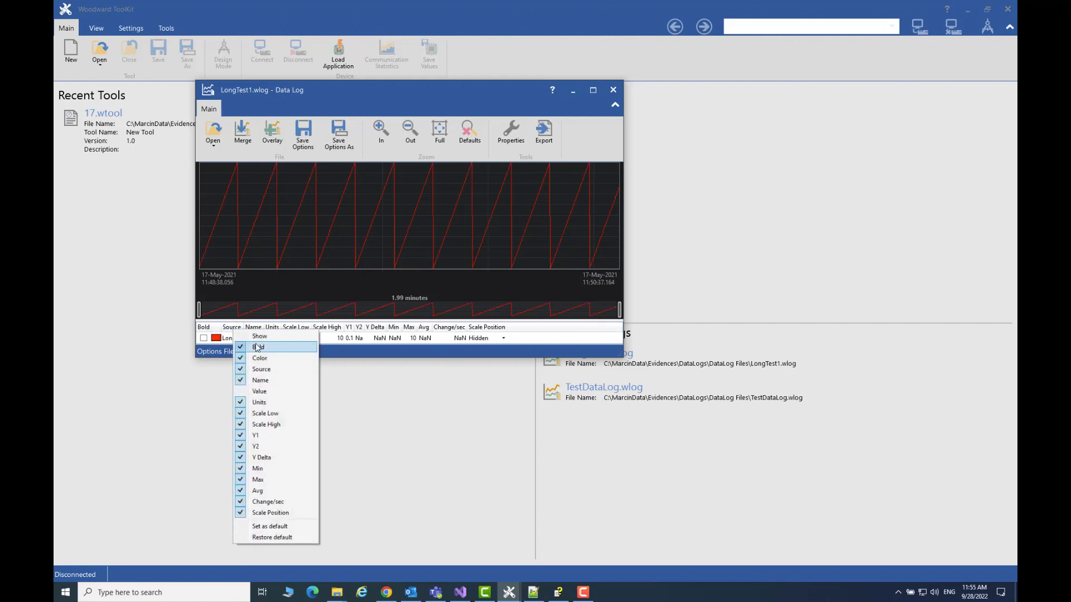
click(259, 348)
Set the current data log legend layout as default and close the data log without saving its options.
right_click(264, 331)
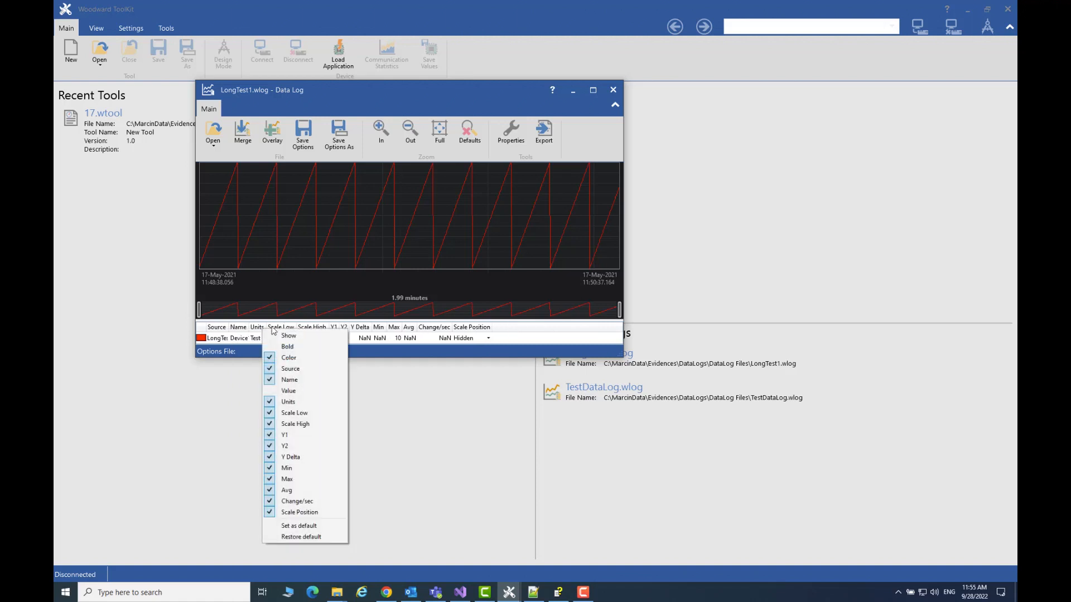
click(311, 527)
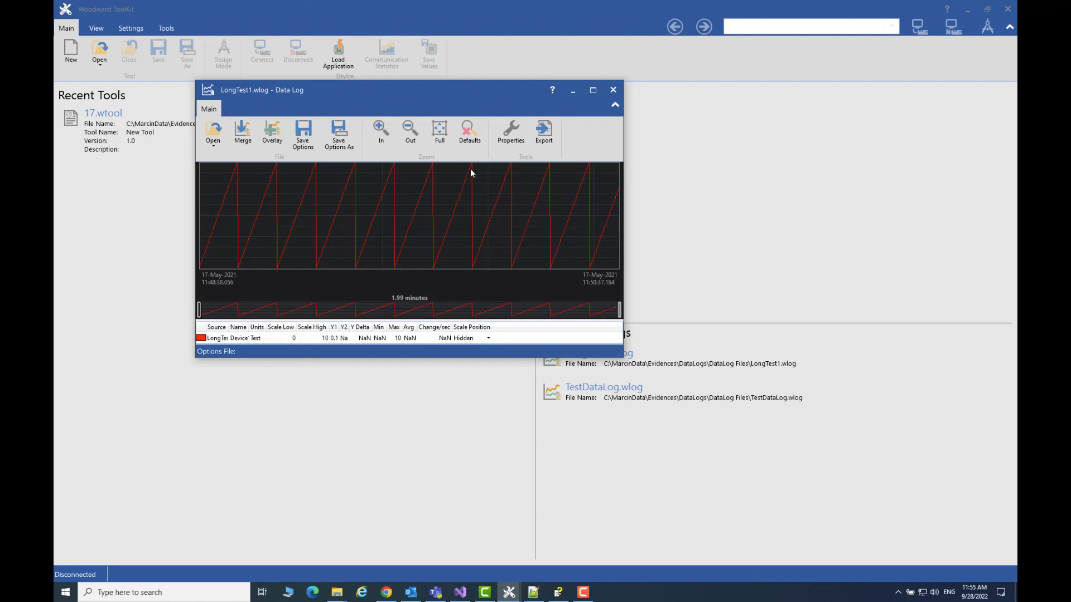
click(613, 90)
click(575, 334)
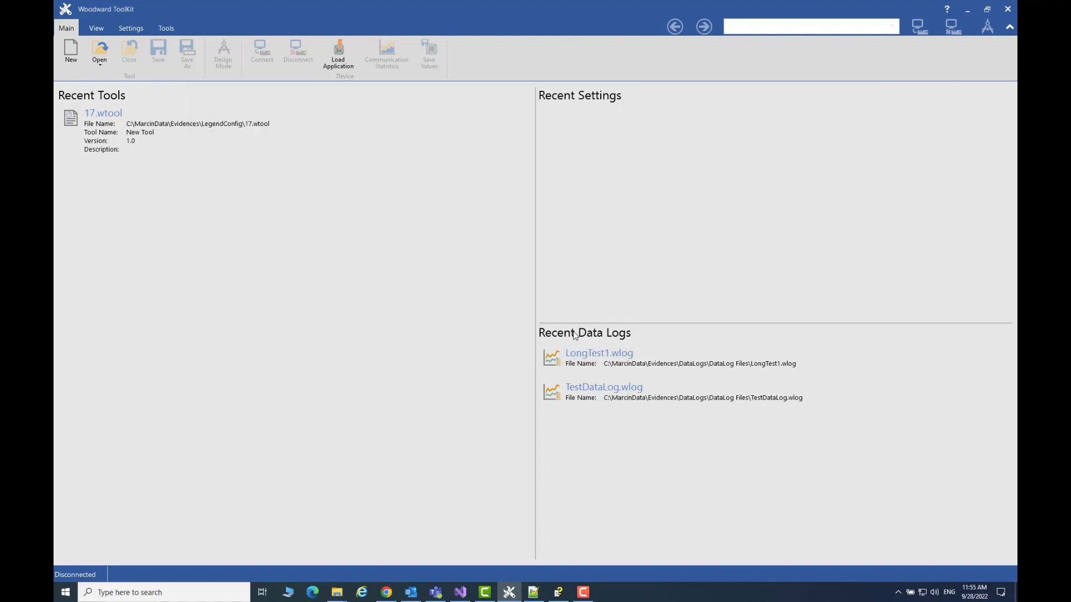
Reopen LongTest1.wlog and add the Float parameter to its plots.
click(616, 355)
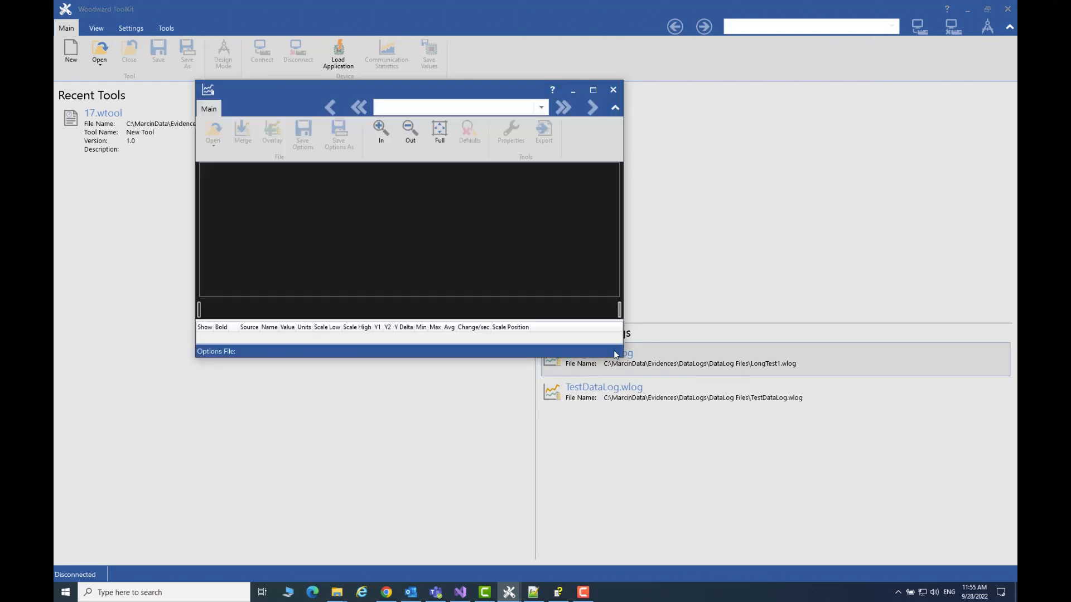
click(338, 430)
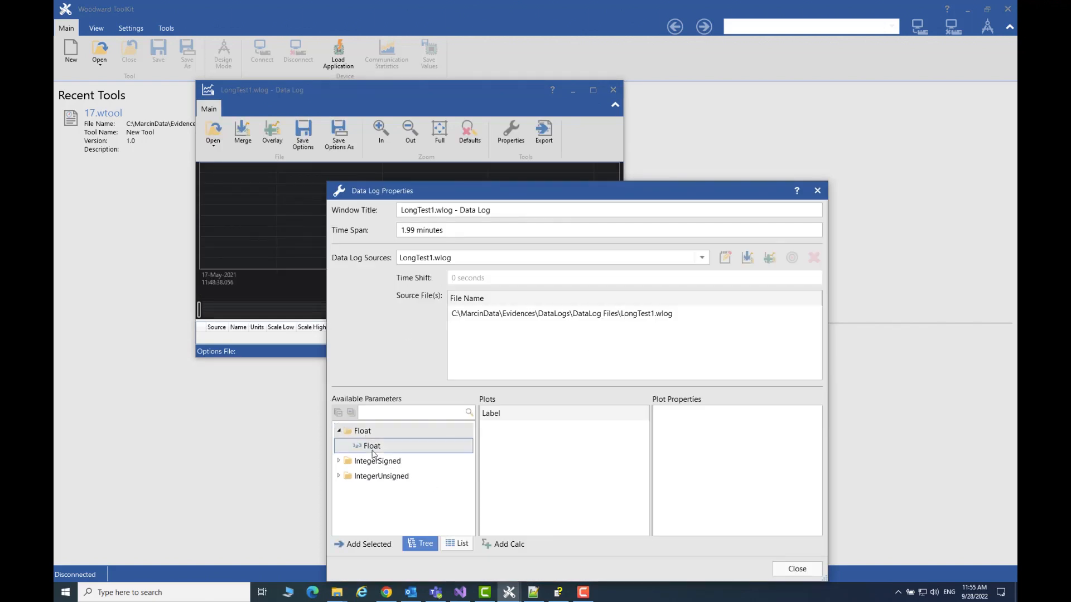
click(372, 446)
click(362, 544)
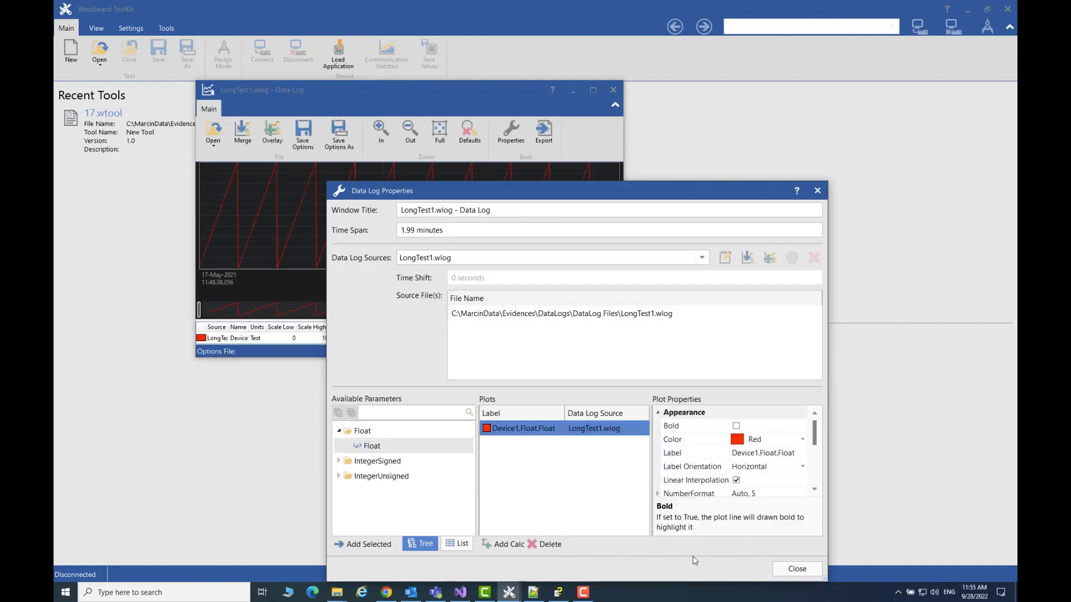
click(788, 568)
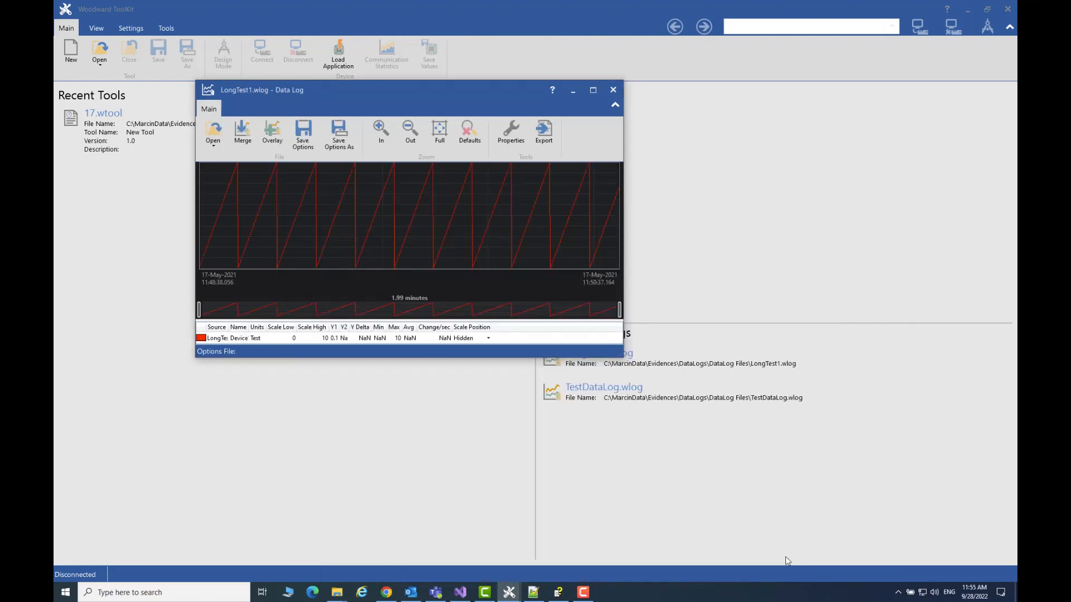
Hide the Color and Source columns in the data log's plot legend.
right_click(219, 329)
click(253, 360)
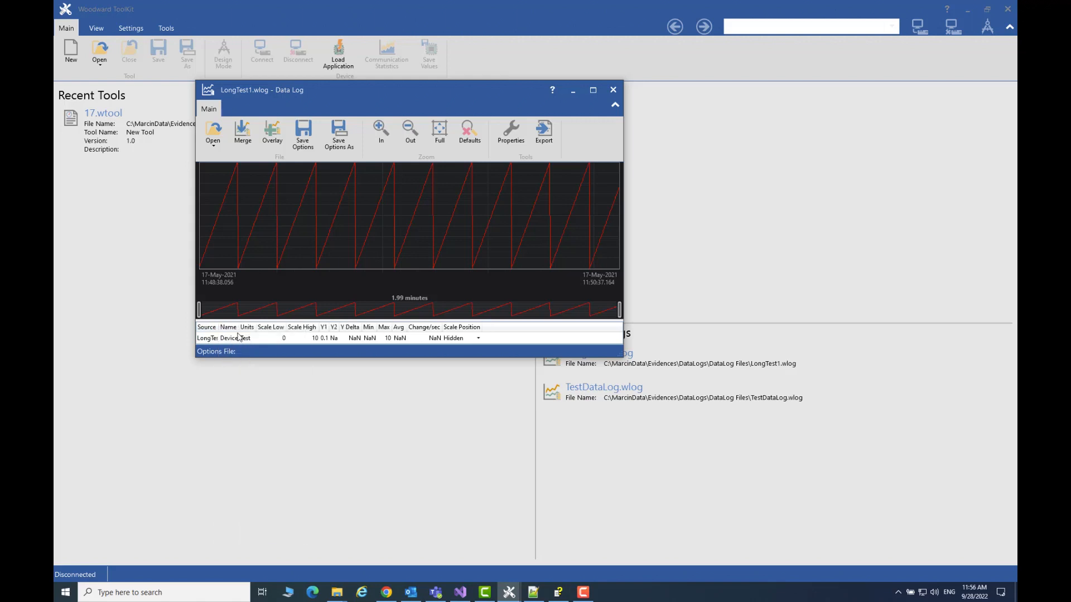
right_click(238, 335)
click(251, 372)
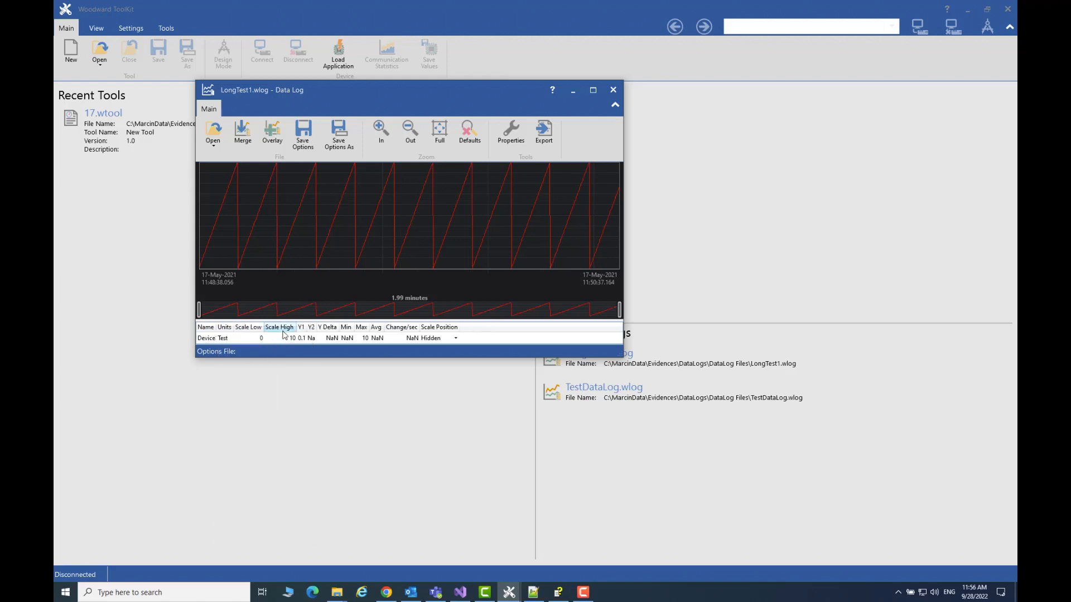
Restore the default layout of the data log's plot legend and close the data log window.
right_click(283, 331)
click(333, 539)
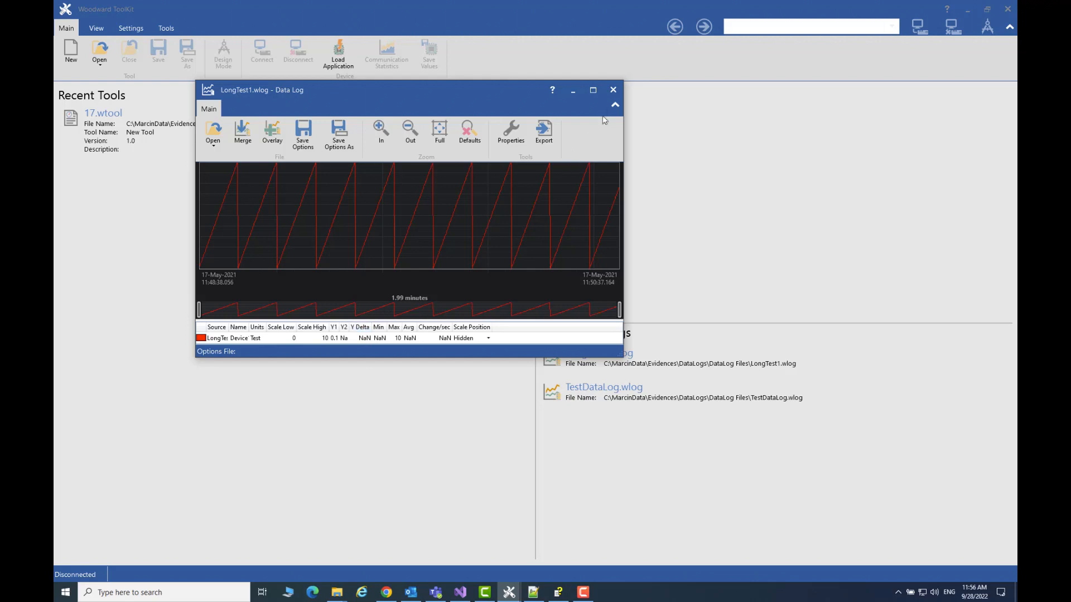
click(613, 89)
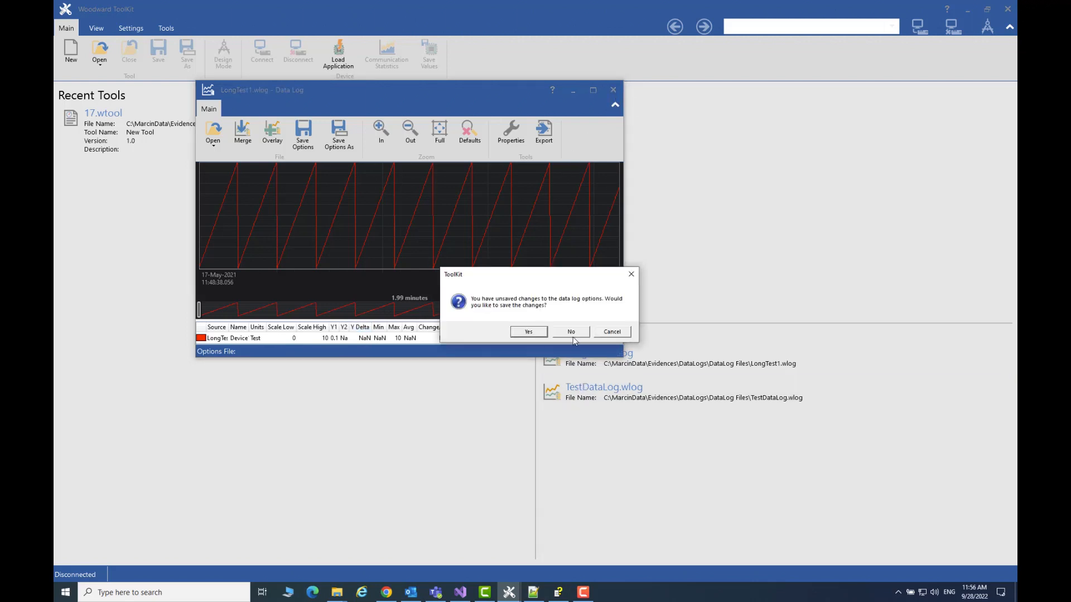